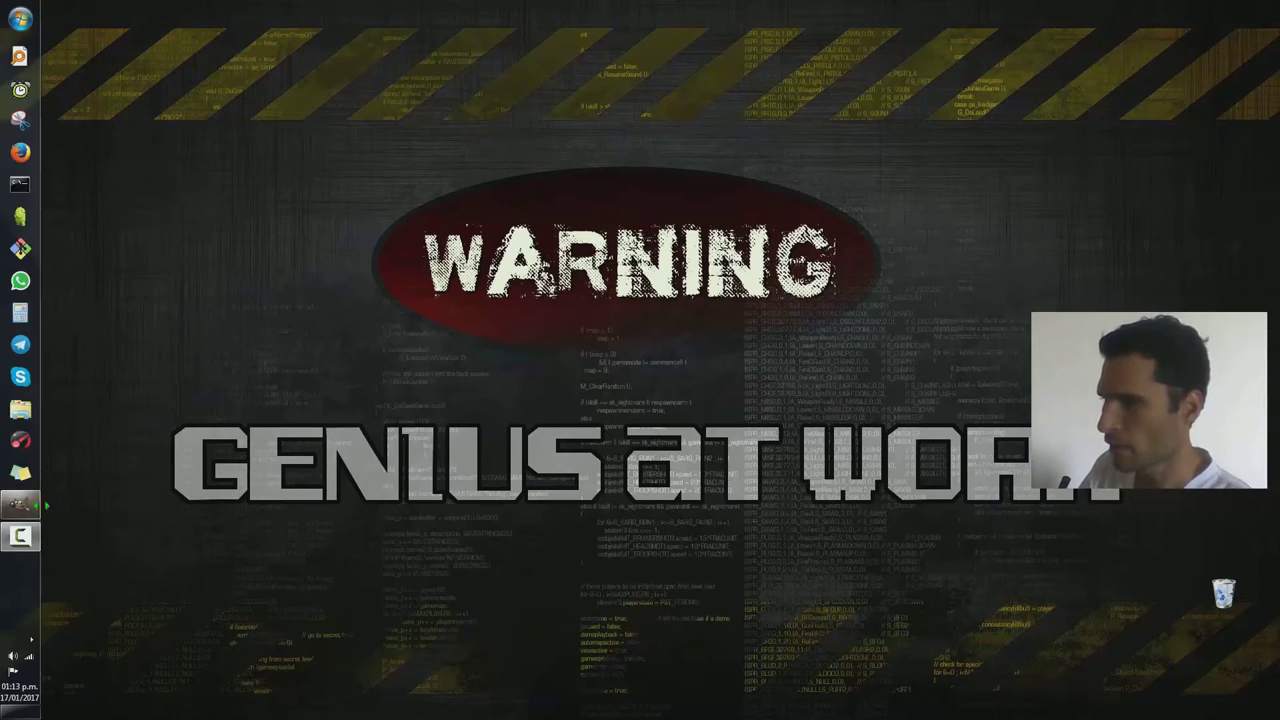
Bring GIMP forward and create a new blank 640×400 image
{"action": "mouse_move", "coordinate": [19, 505]}
{"action": "left_click", "coordinate": [126, 457]}
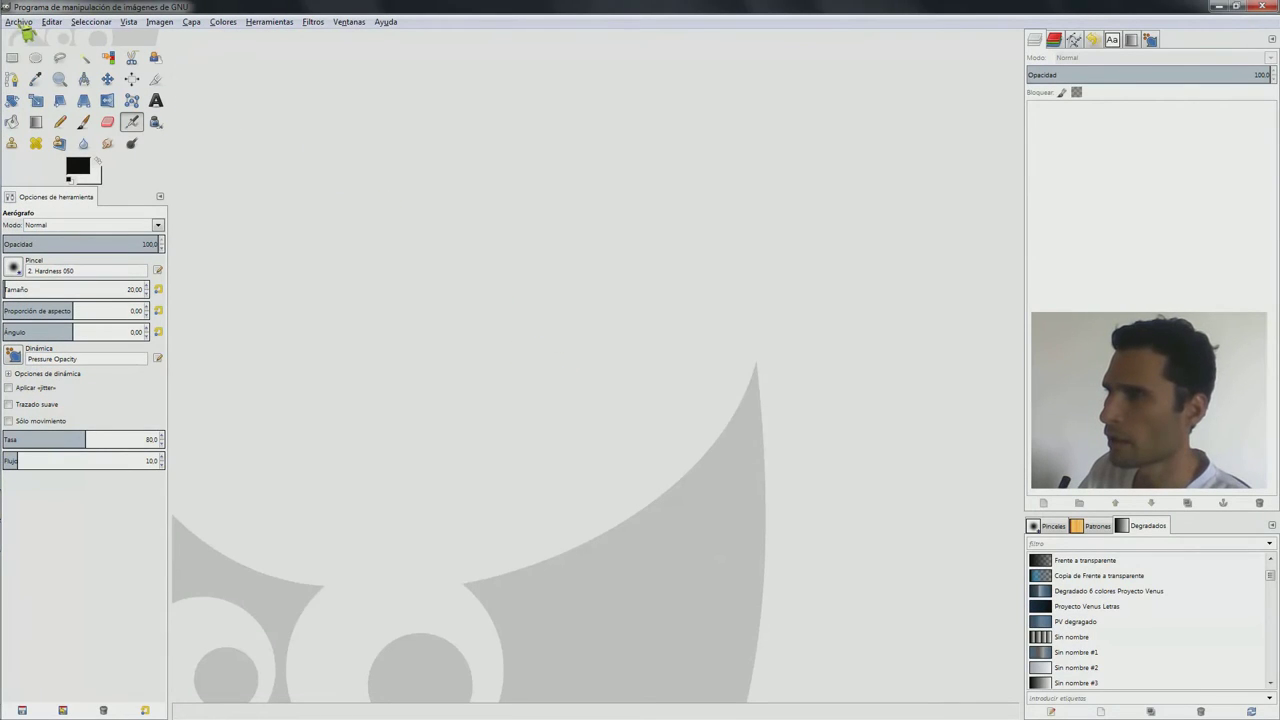
{"action": "left_click", "coordinate": [22, 24]}
{"action": "left_click", "coordinate": [30, 46]}
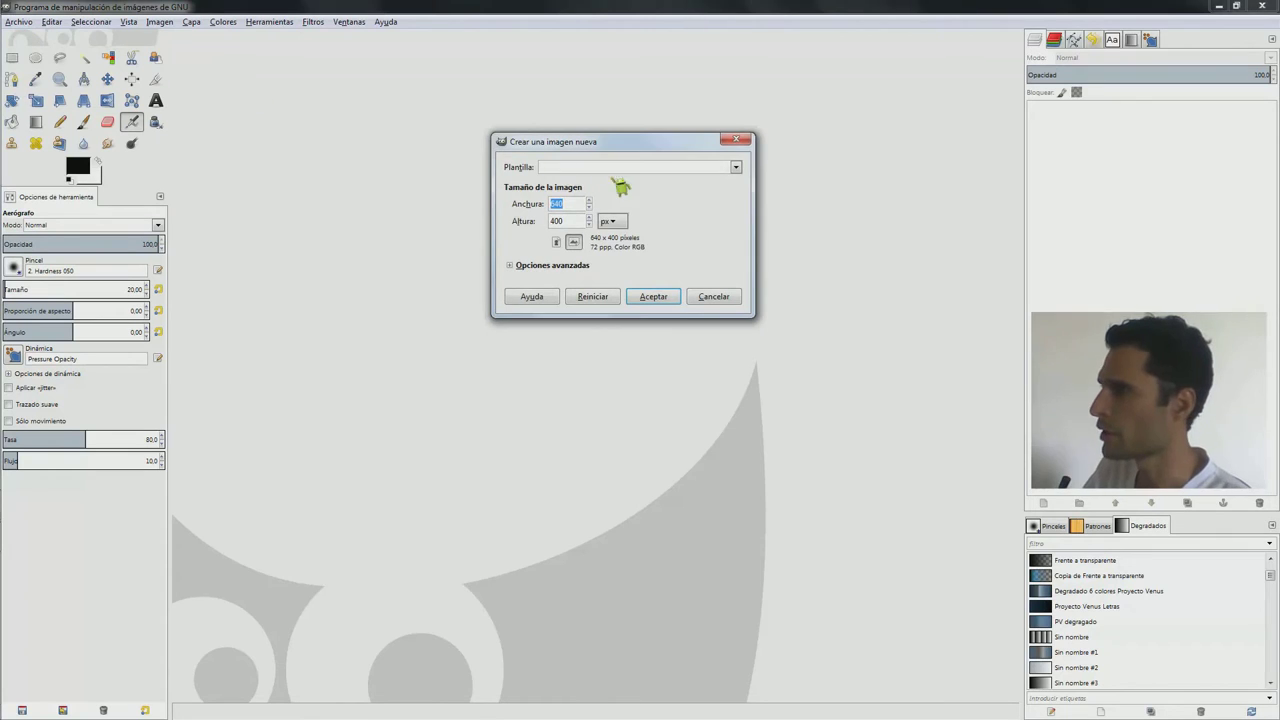
{"action": "left_click", "coordinate": [660, 300]}
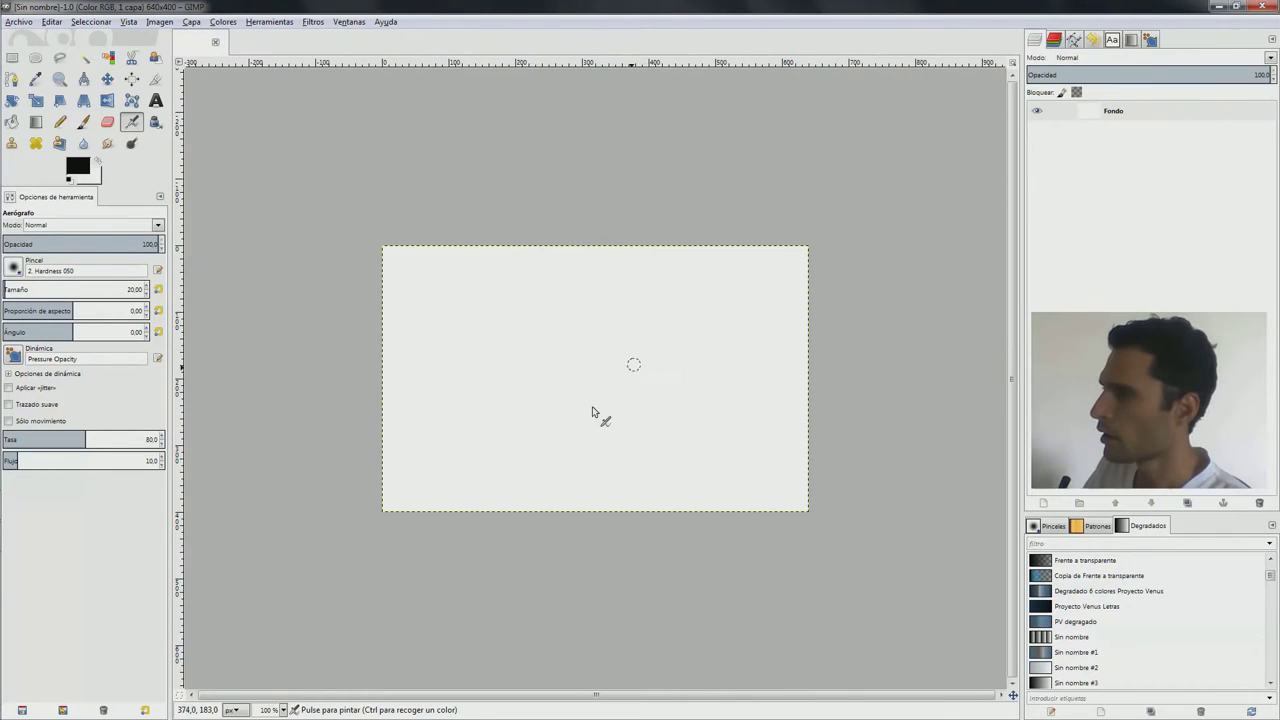
{"action": "left_click", "coordinate": [155, 100]}
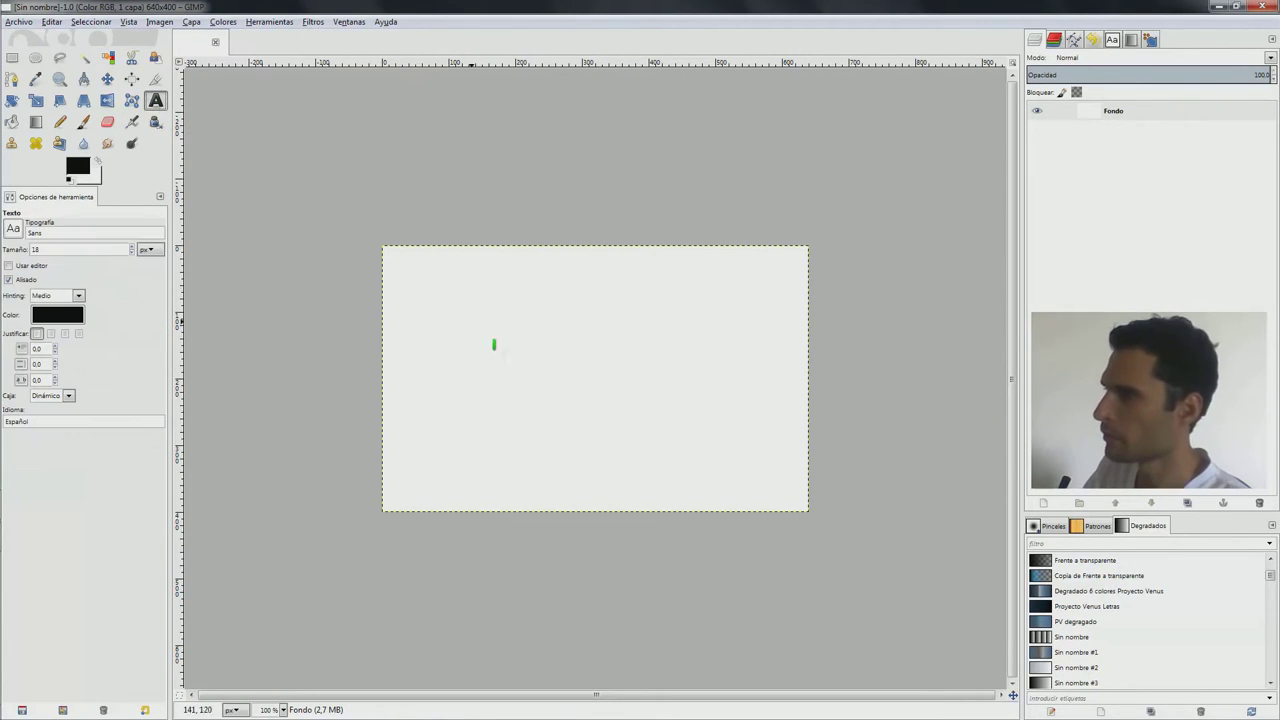
Add a canvas text box containing the author's name and enlarge it to 41 px
{"action": "left_click_drag", "start_coordinate": [452, 335], "coordinate": [756, 471]}
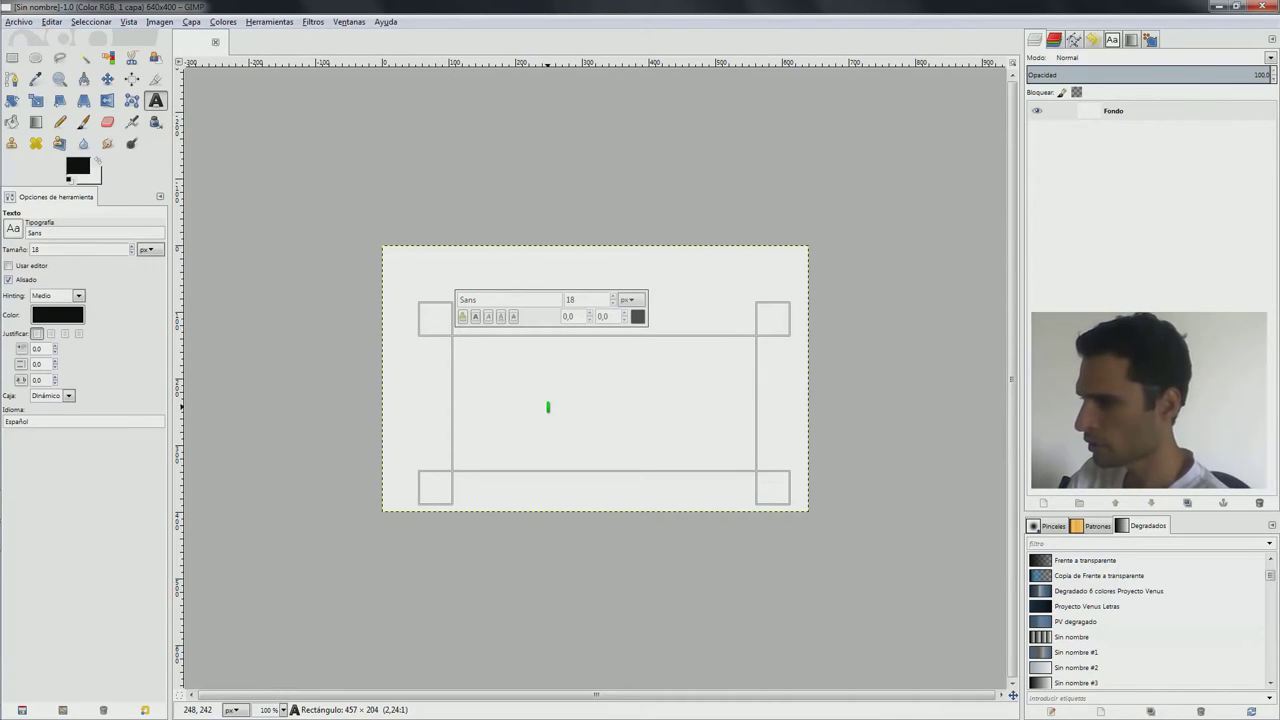
{"action": "type", "text": "Profemiliomo"}
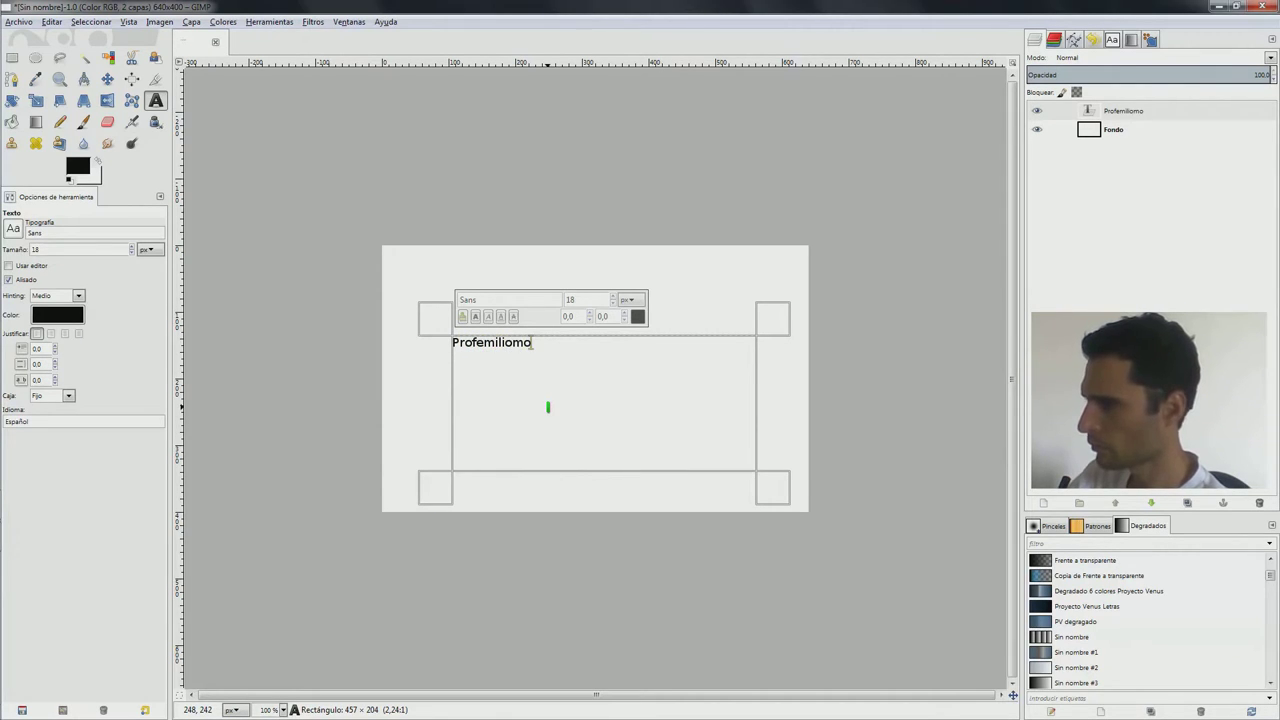
{"action": "type", "text": "rles"}
{"action": "left_click_drag", "start_coordinate": [567, 348], "coordinate": [445, 351]}
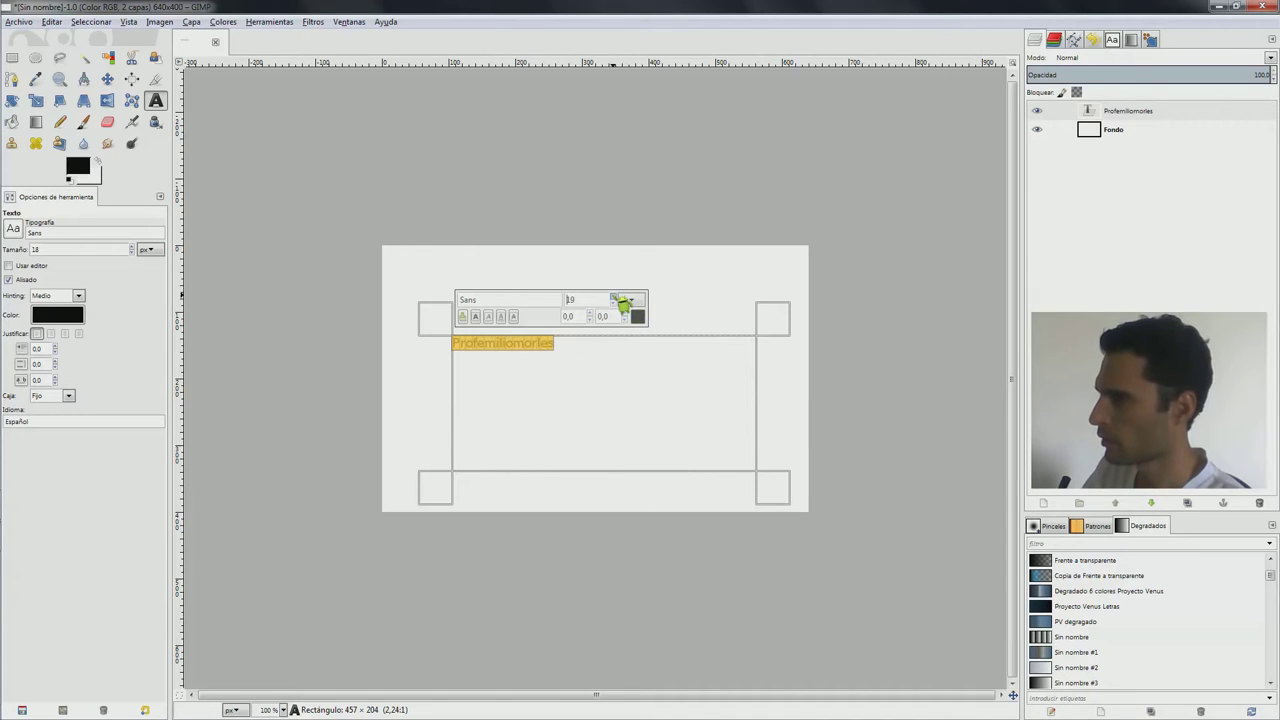
{"action": "scroll", "coordinate": [620, 300], "scroll_direction": "up", "scroll_amount": 20}
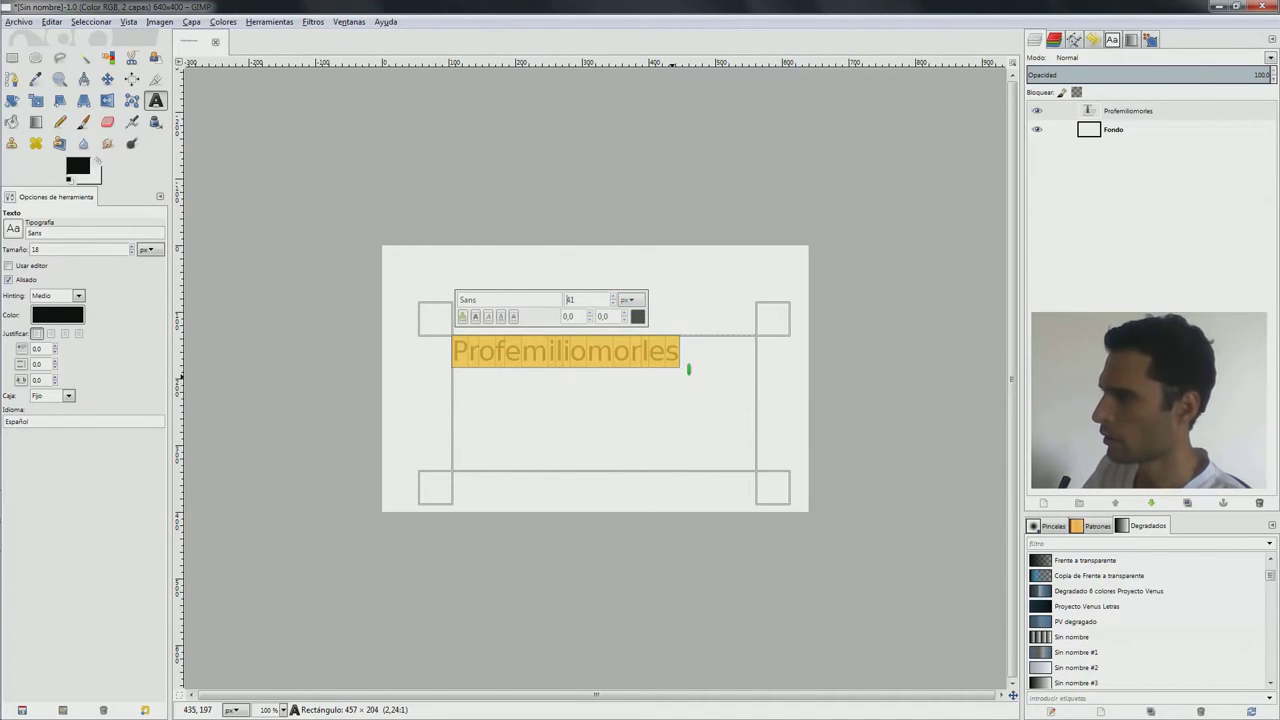
{"action": "left_click", "coordinate": [688, 369]}
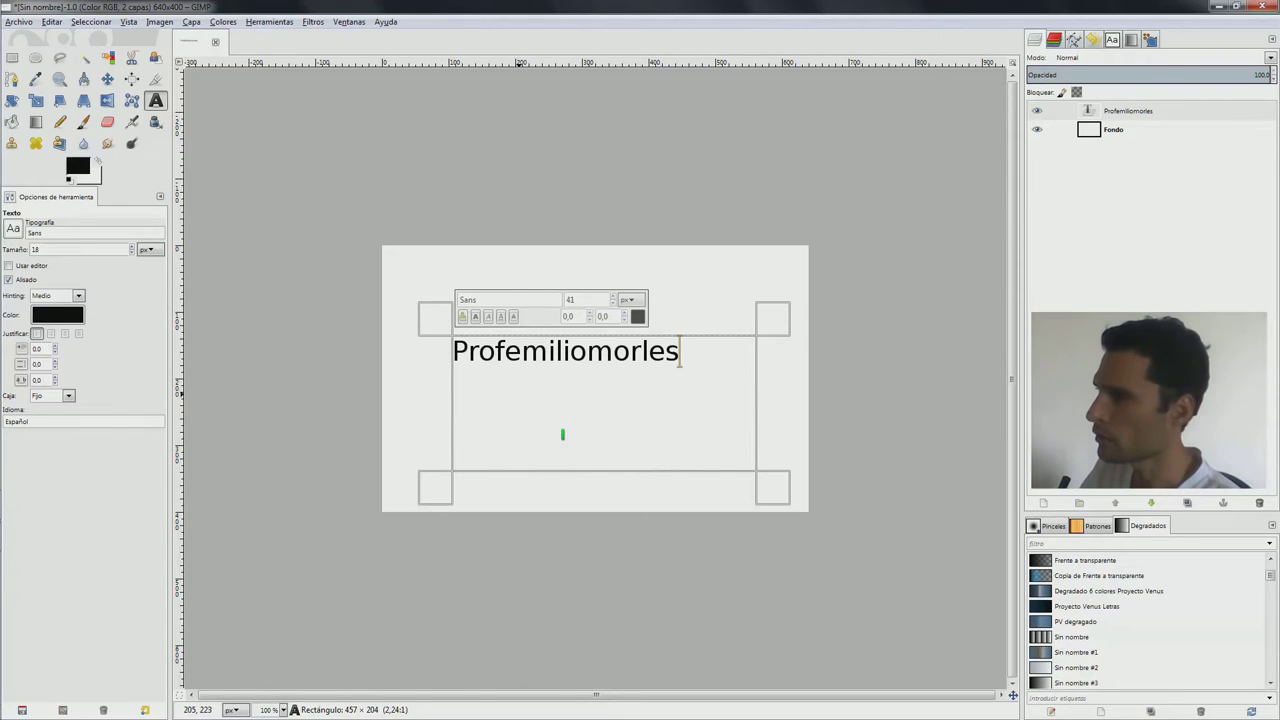
Push the name down two lines, centre-justify it in its box, and make it bold
{"action": "left_click", "coordinate": [454, 350]}
{"action": "key", "text": "Return"}
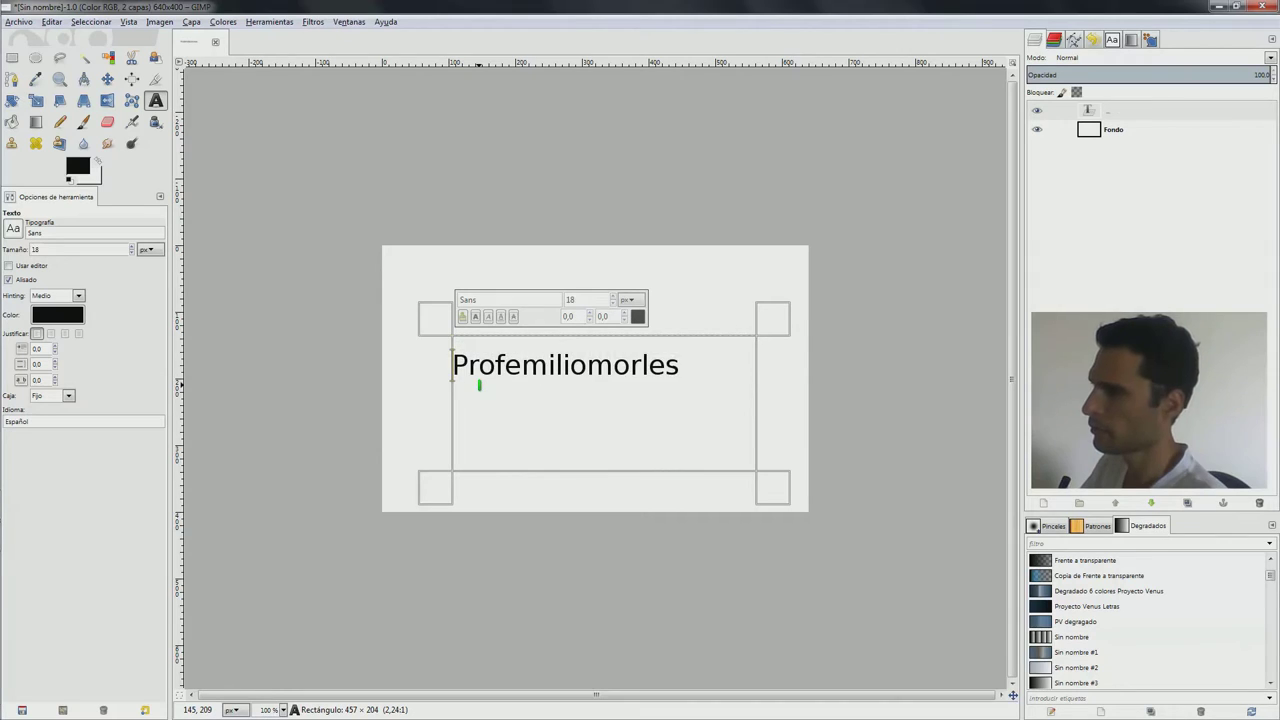
{"action": "key", "text": "Return"}
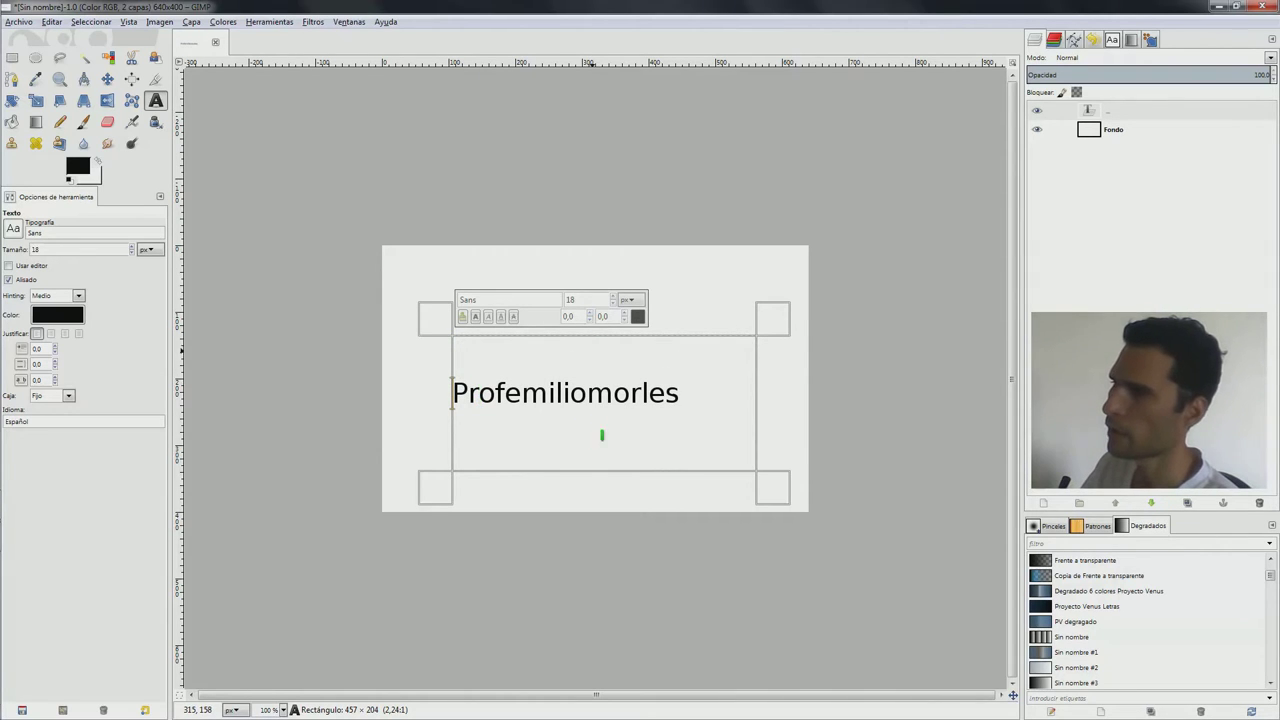
{"action": "left_click", "coordinate": [66, 335]}
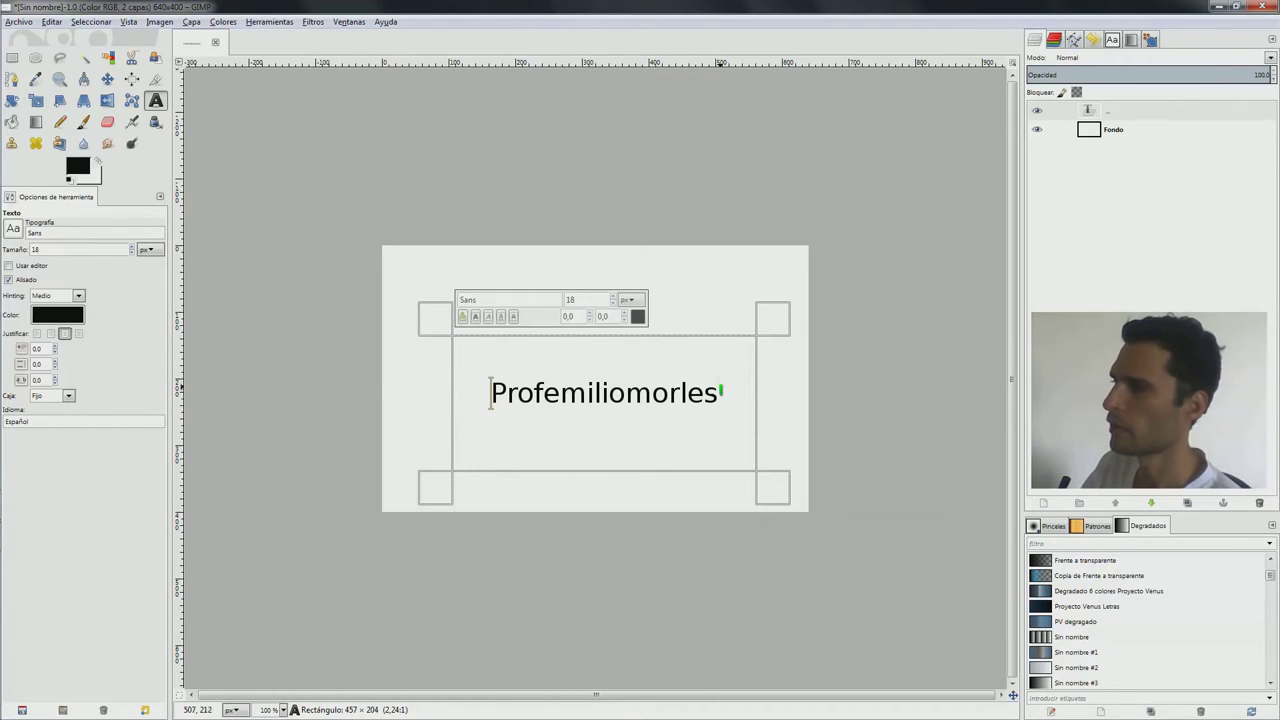
{"action": "key", "text": "shift+Left"}
{"action": "key", "text": "shift+Left"}
{"action": "key", "text": "shift+Left"}
{"action": "key", "text": "shift+Left"}
{"action": "key", "text": "shift+Left"}
{"action": "key", "text": "shift+Left"}
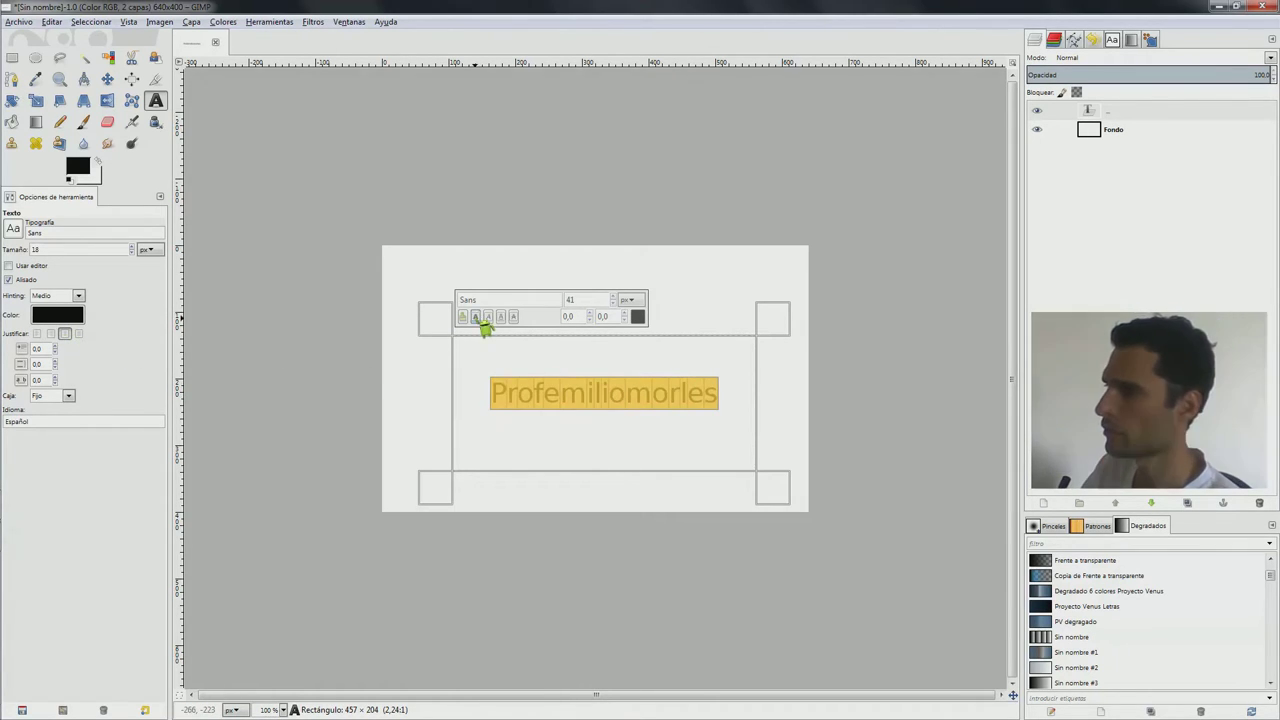
{"action": "left_click", "coordinate": [477, 316]}
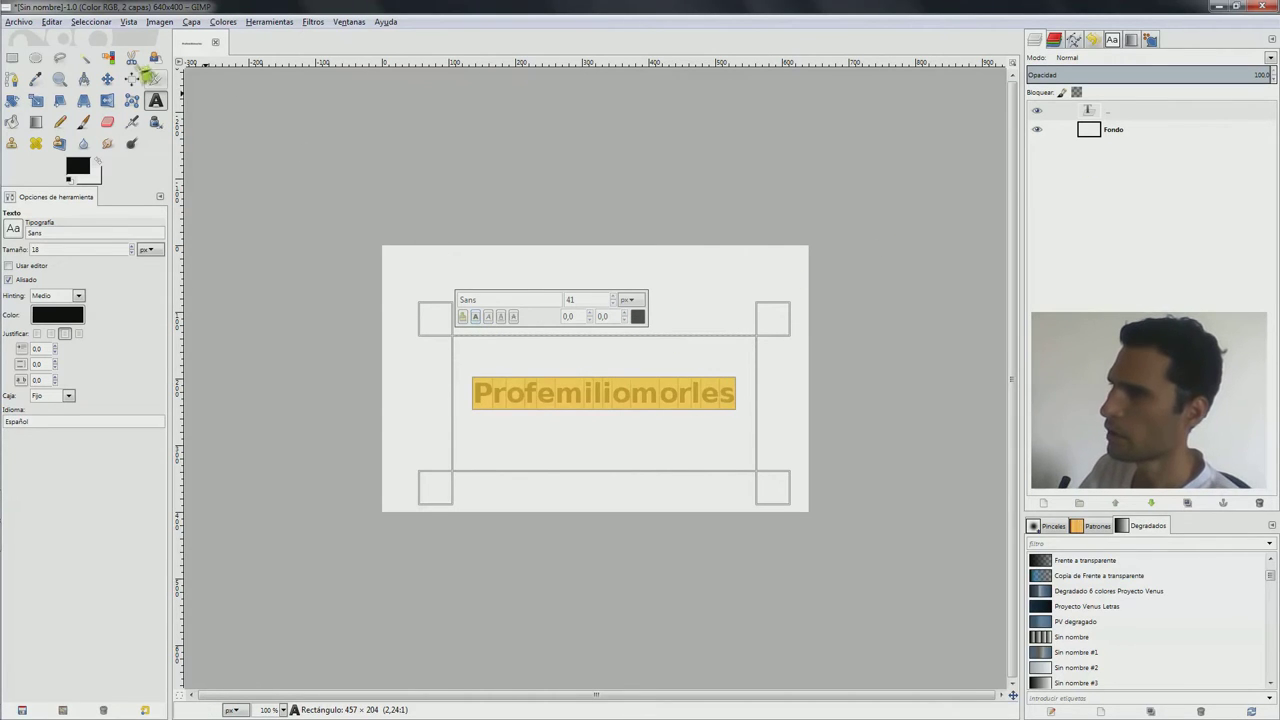
{"action": "left_click", "coordinate": [107, 78]}
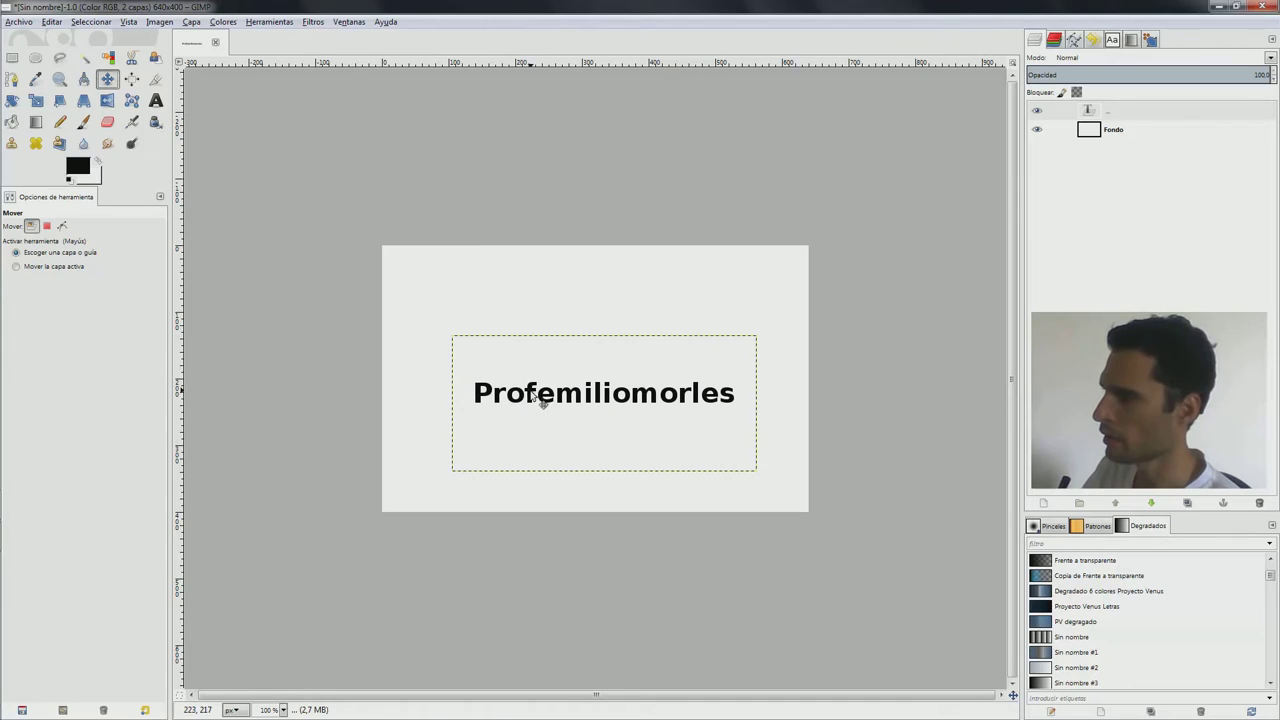
Nudge the text slightly up-left and set the background colour to vivid blue 001eff
{"action": "left_click_drag", "start_coordinate": [540, 398], "coordinate": [536, 378]}
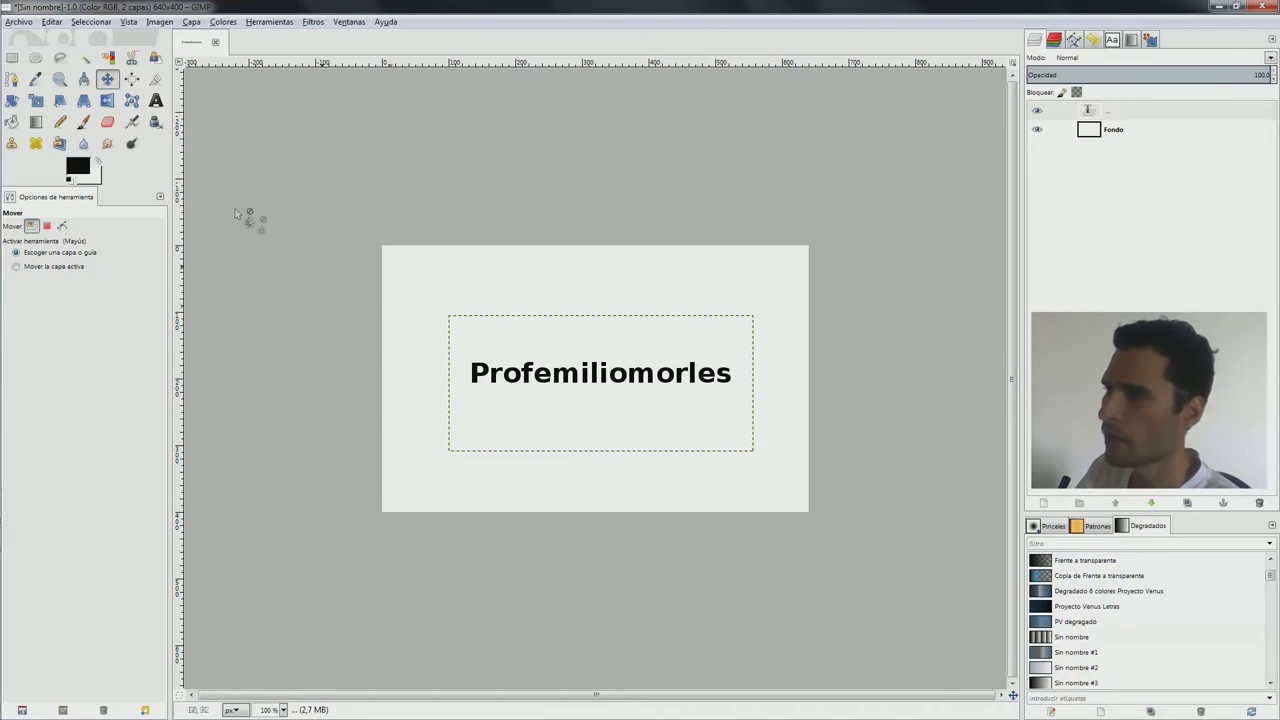
{"action": "left_click", "coordinate": [97, 176]}
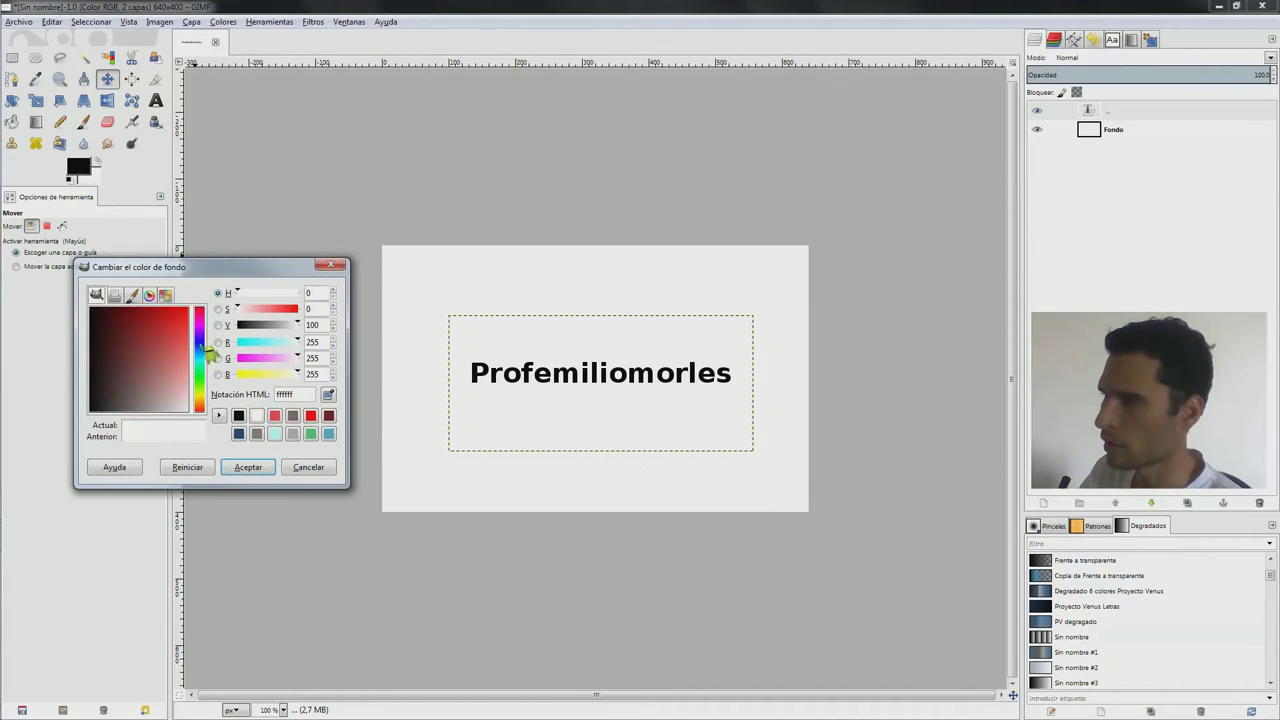
{"action": "left_click", "coordinate": [200, 350]}
{"action": "left_click", "coordinate": [297, 308]}
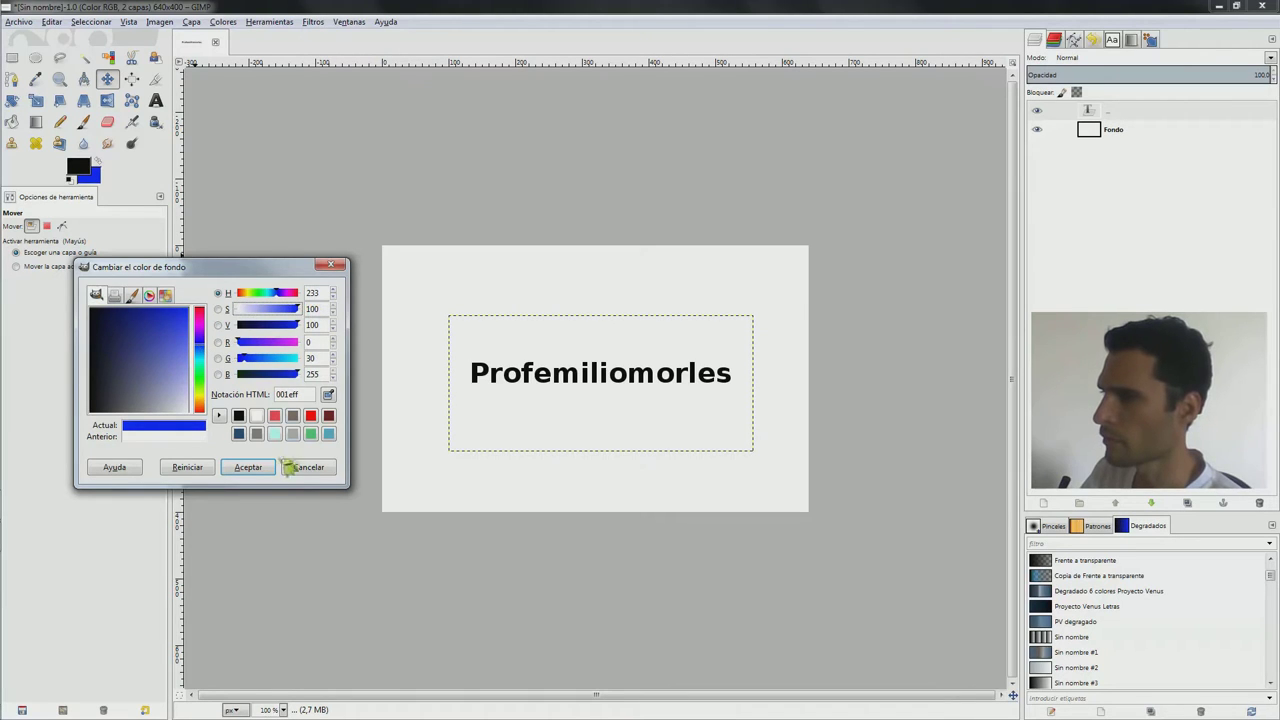
{"action": "left_click", "coordinate": [250, 467]}
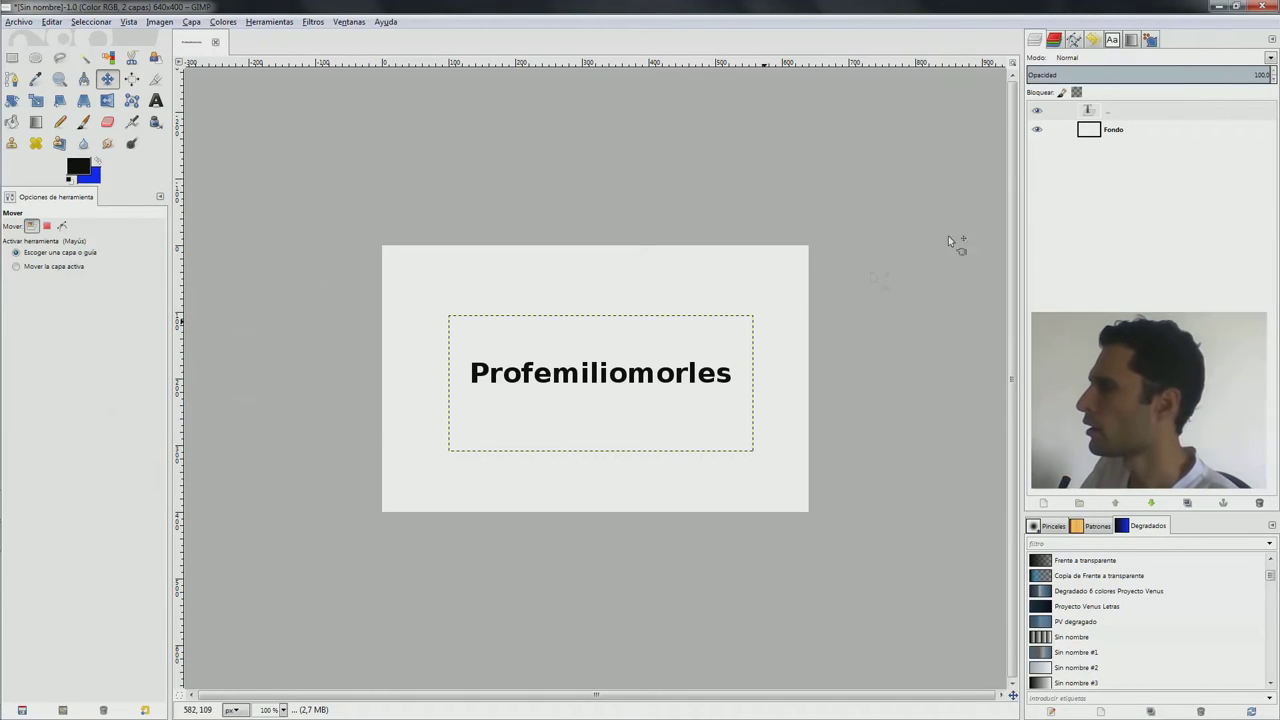
{"action": "left_click", "coordinate": [1116, 112]}
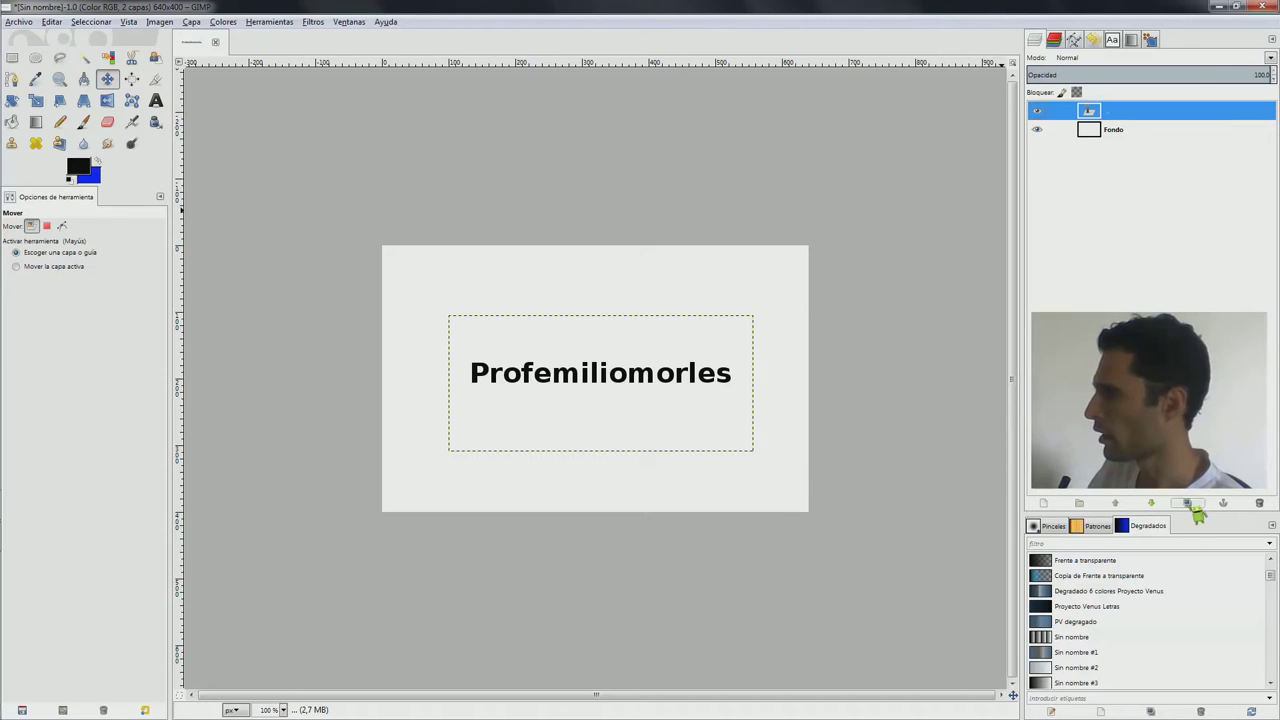
Duplicate the text layer, hide the top copy, and run Alfa a selección on the middle copy
{"action": "left_click", "coordinate": [1188, 503]}
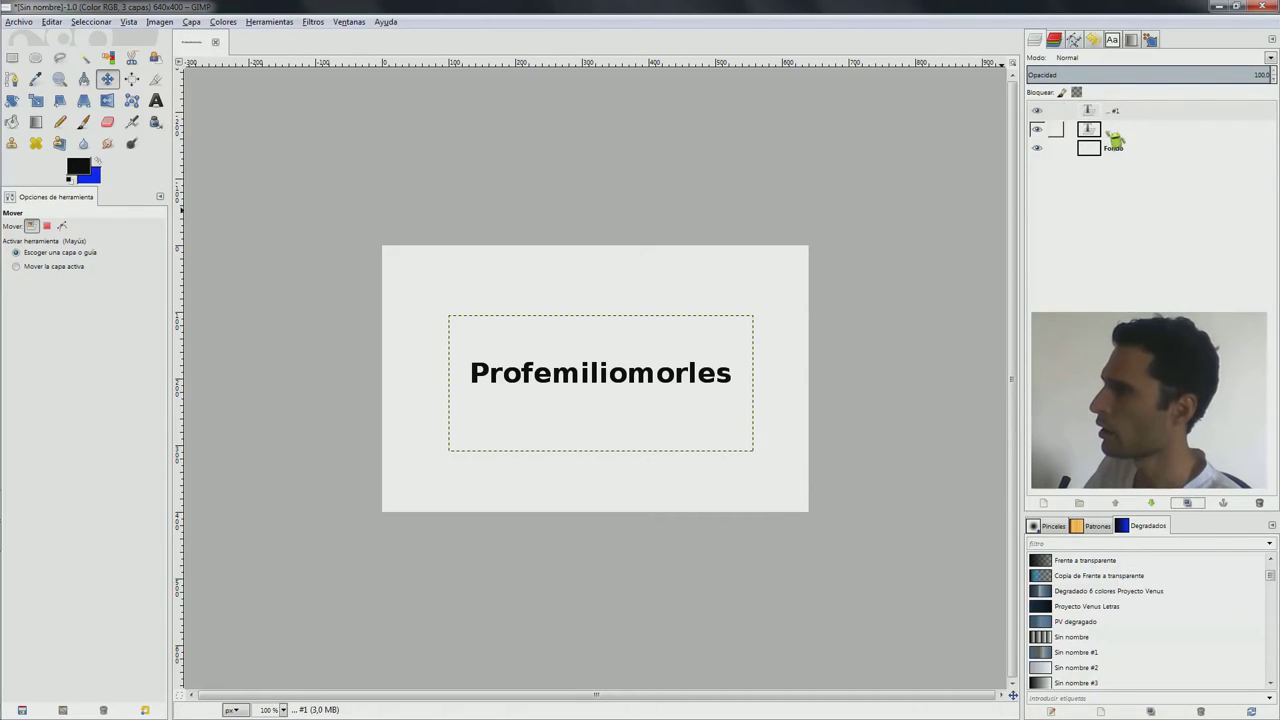
{"action": "left_click", "coordinate": [1037, 130]}
{"action": "left_click", "coordinate": [1037, 130]}
{"action": "left_click", "coordinate": [1036, 110]}
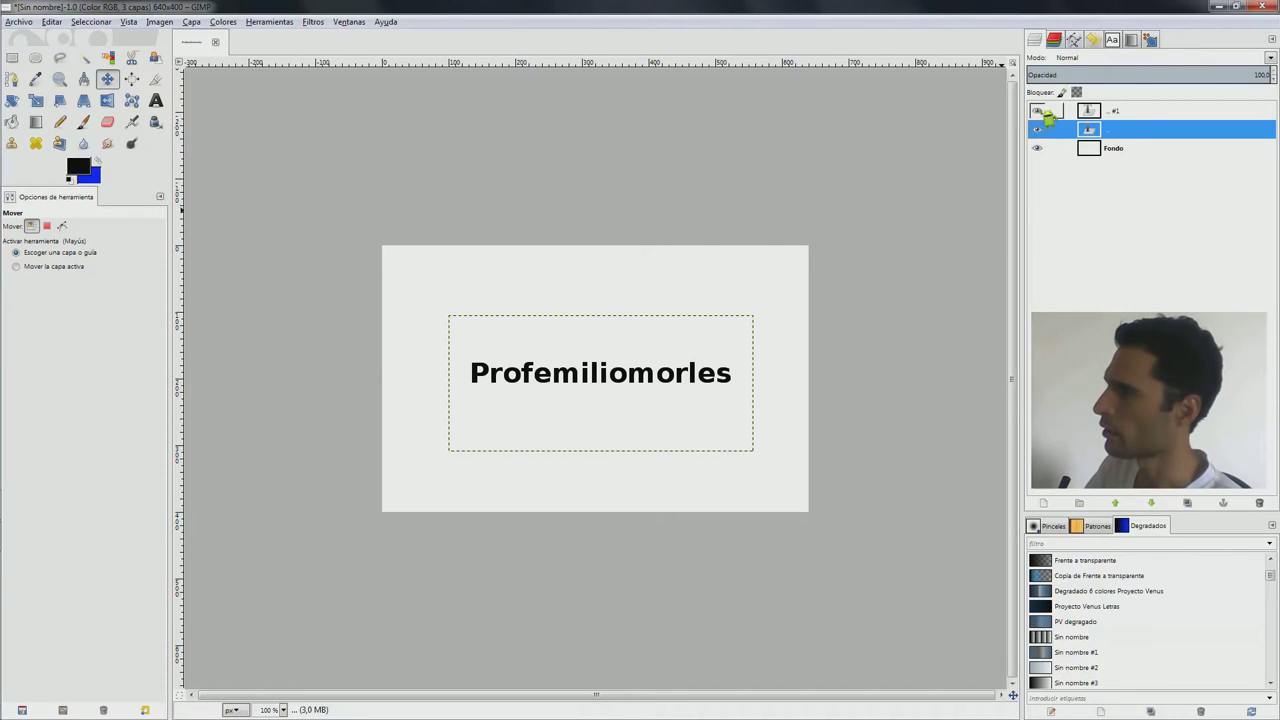
{"action": "right_click", "coordinate": [1121, 137]}
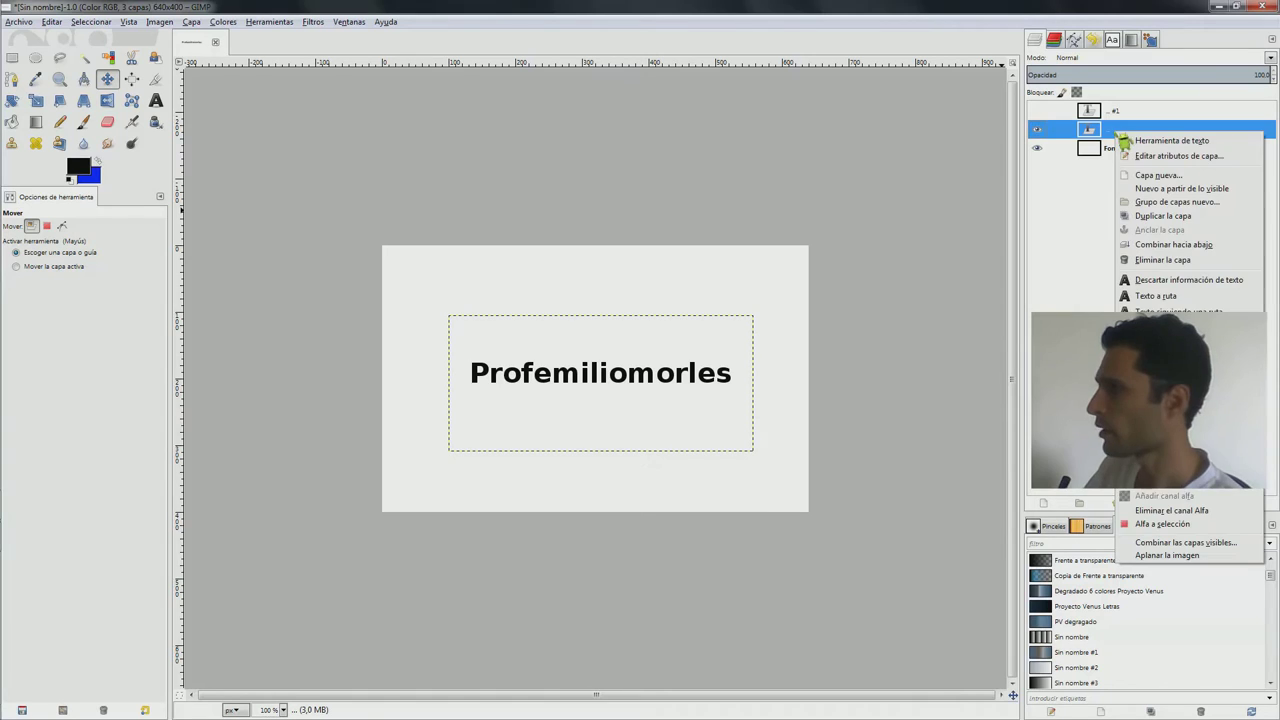
{"action": "left_click", "coordinate": [1160, 526]}
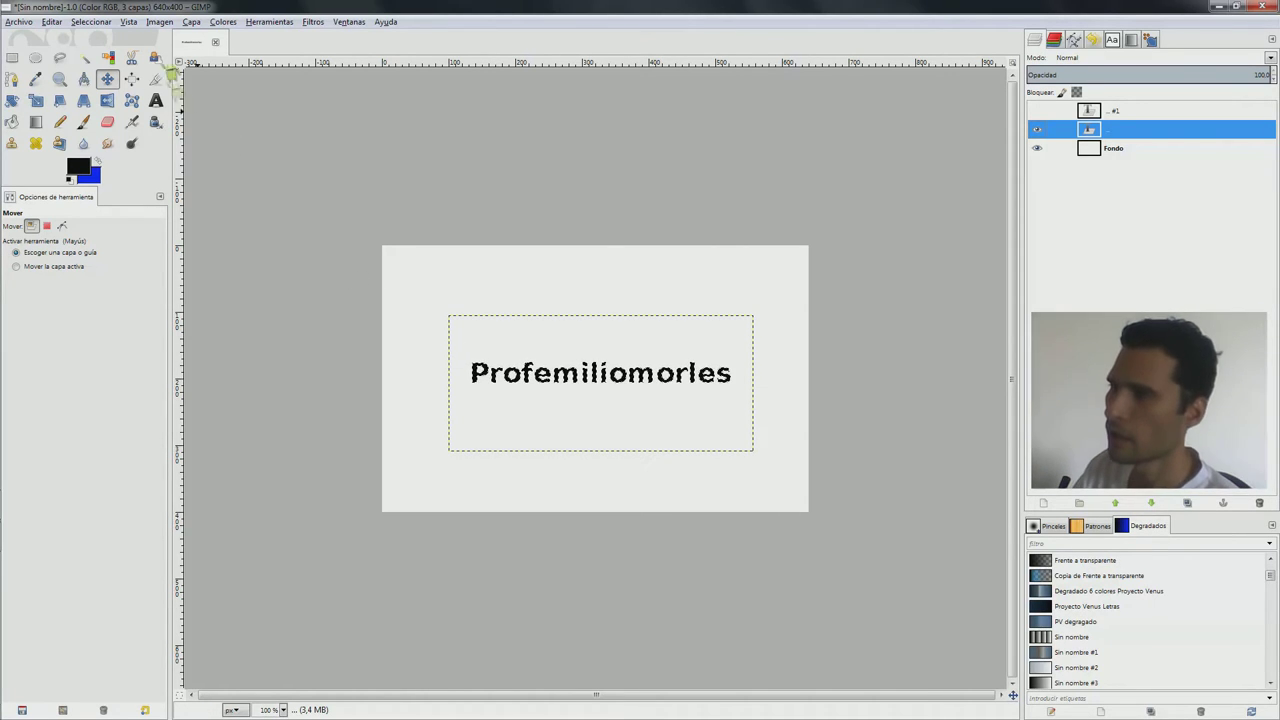
{"action": "left_click", "coordinate": [98, 22]}
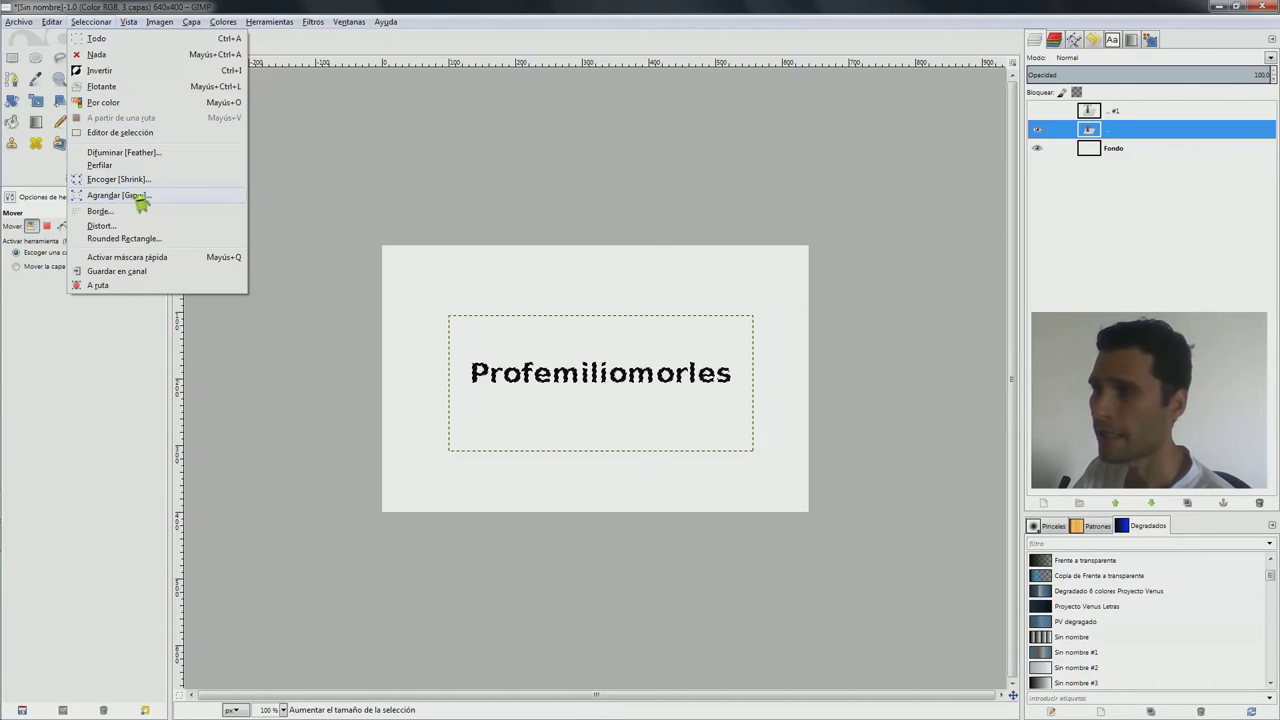
Grow the letter-shaped selection by 10 px
{"action": "left_click", "coordinate": [141, 196]}
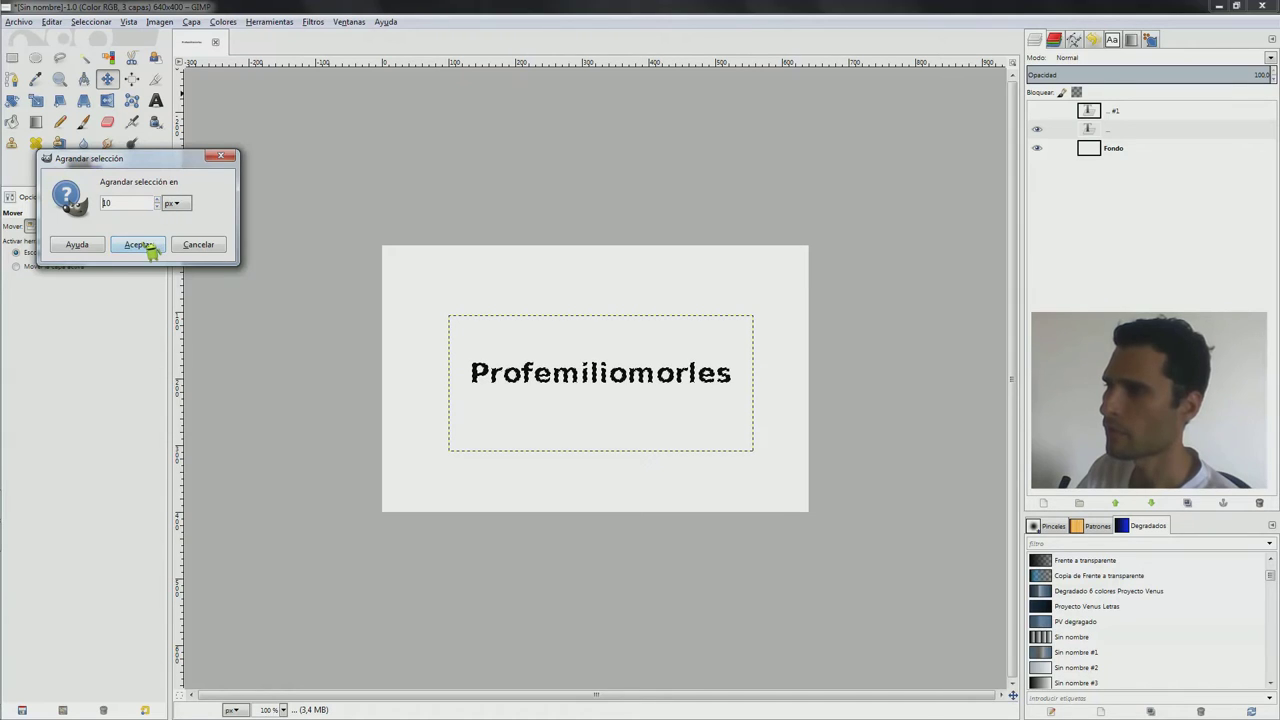
{"action": "left_click", "coordinate": [148, 247]}
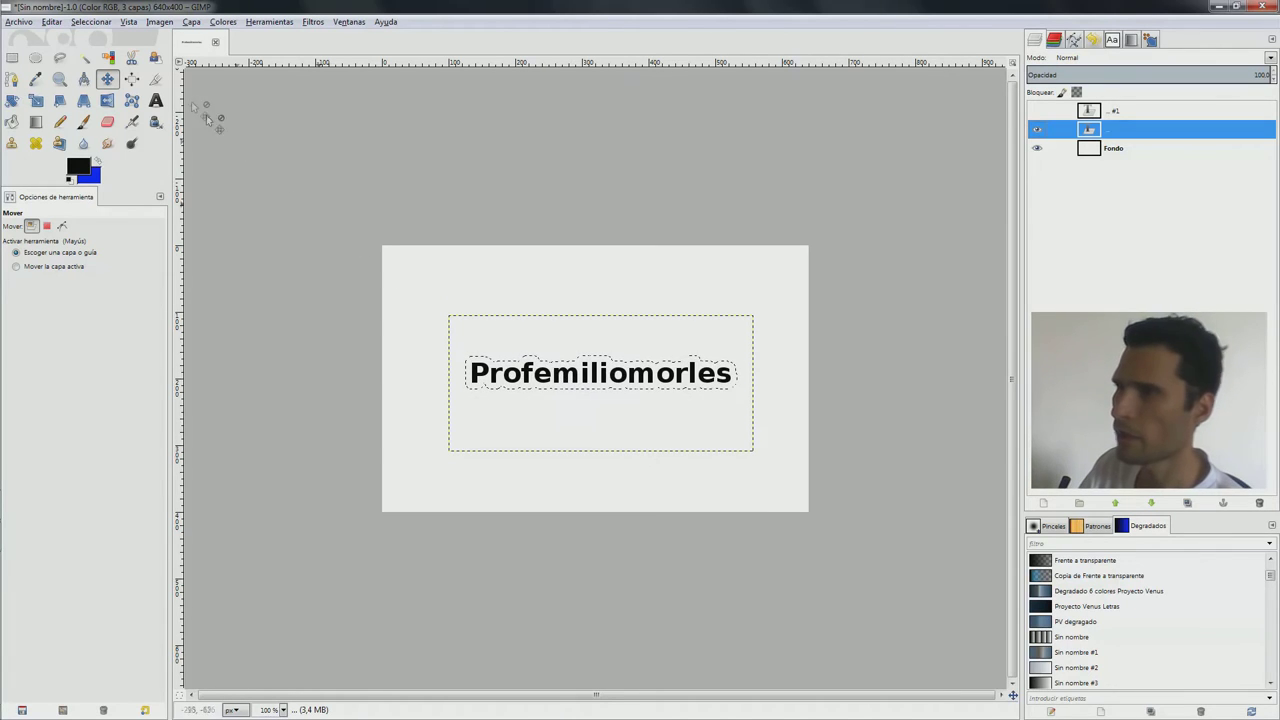
Fill the grown selection with the blue background colour, then make the top text layer active
{"action": "left_click", "coordinate": [52, 22]}
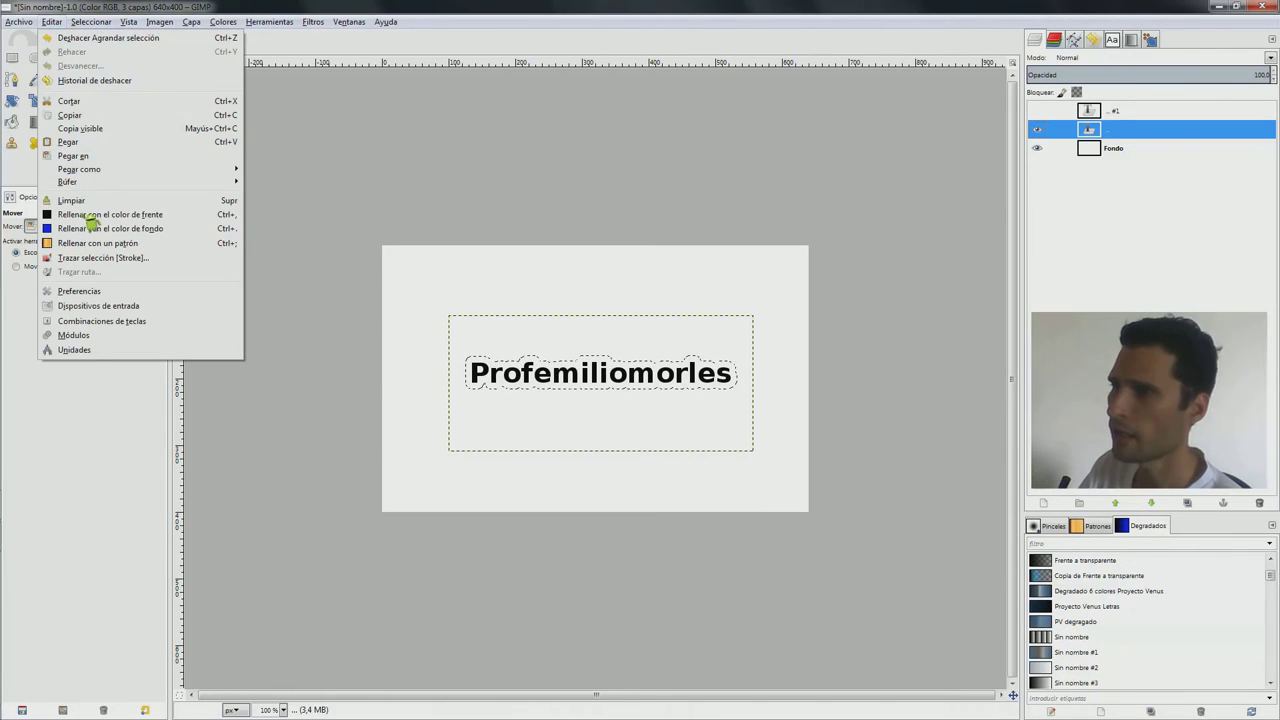
{"action": "left_click", "coordinate": [152, 229]}
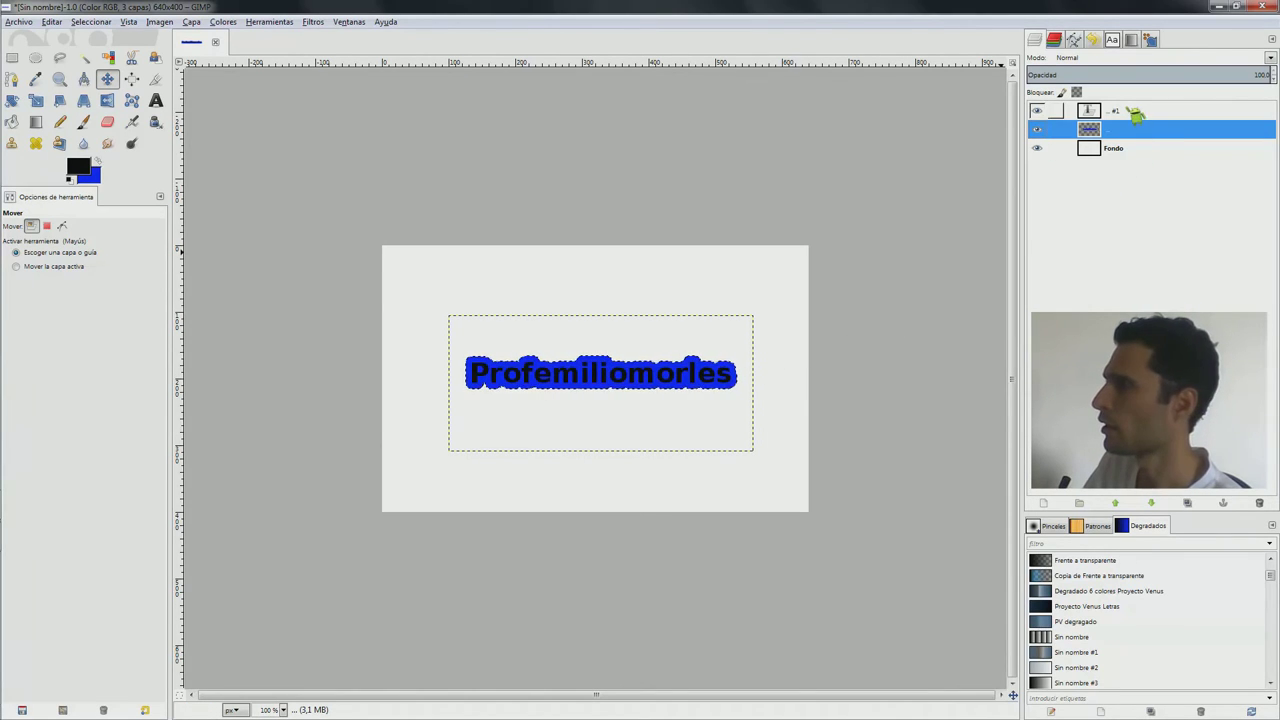
{"action": "left_click", "coordinate": [1138, 112]}
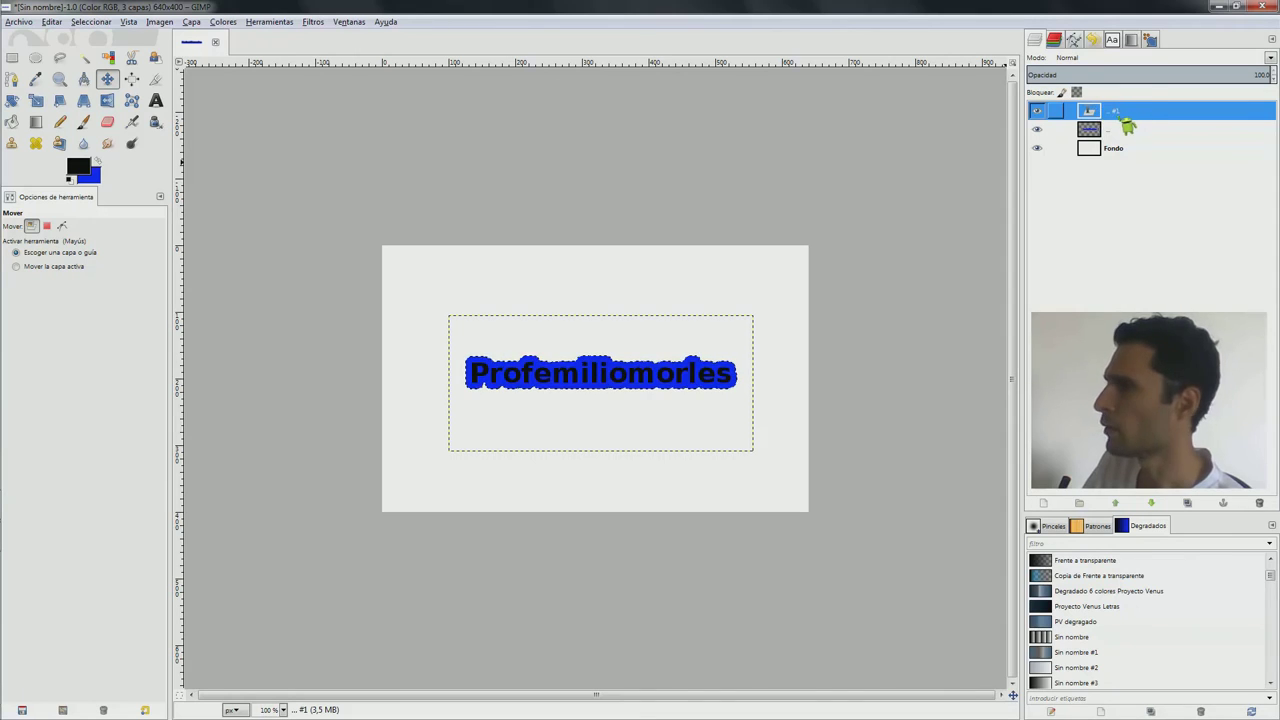
{"action": "left_click", "coordinate": [155, 100]}
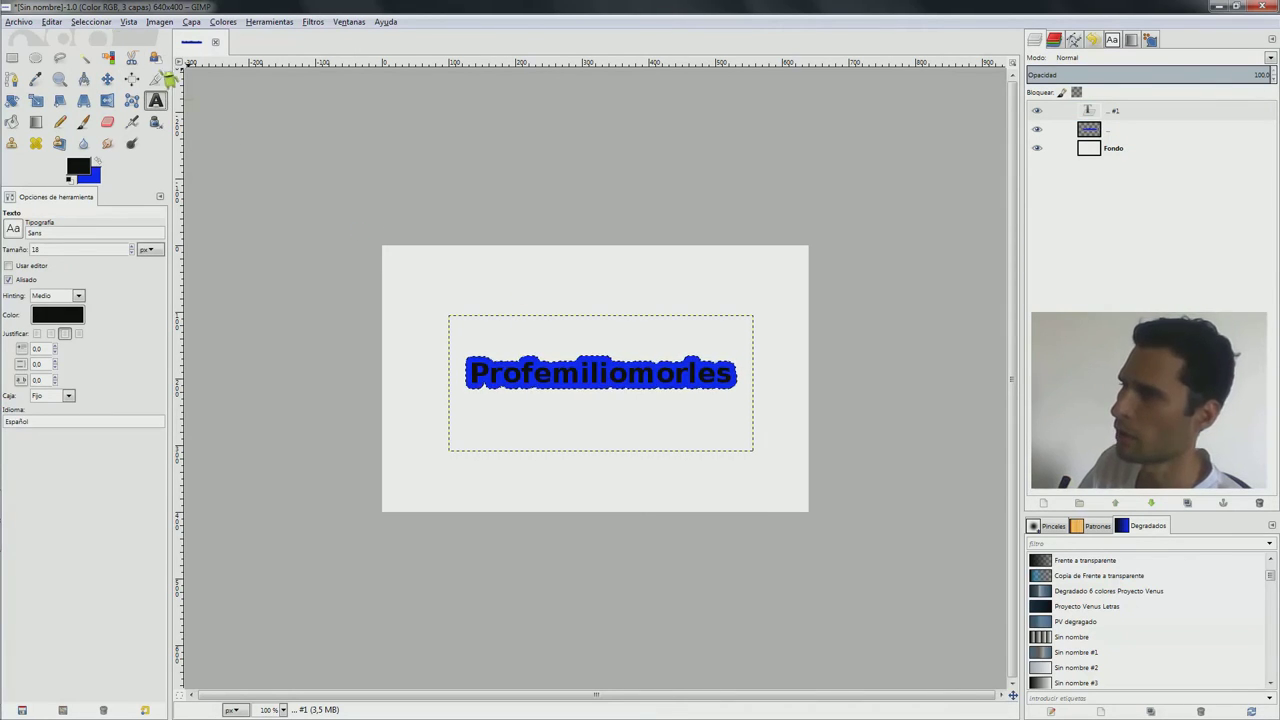
Clear the selection and recolour the top layer's name text blue
{"action": "left_click", "coordinate": [98, 21]}
{"action": "left_click", "coordinate": [97, 55]}
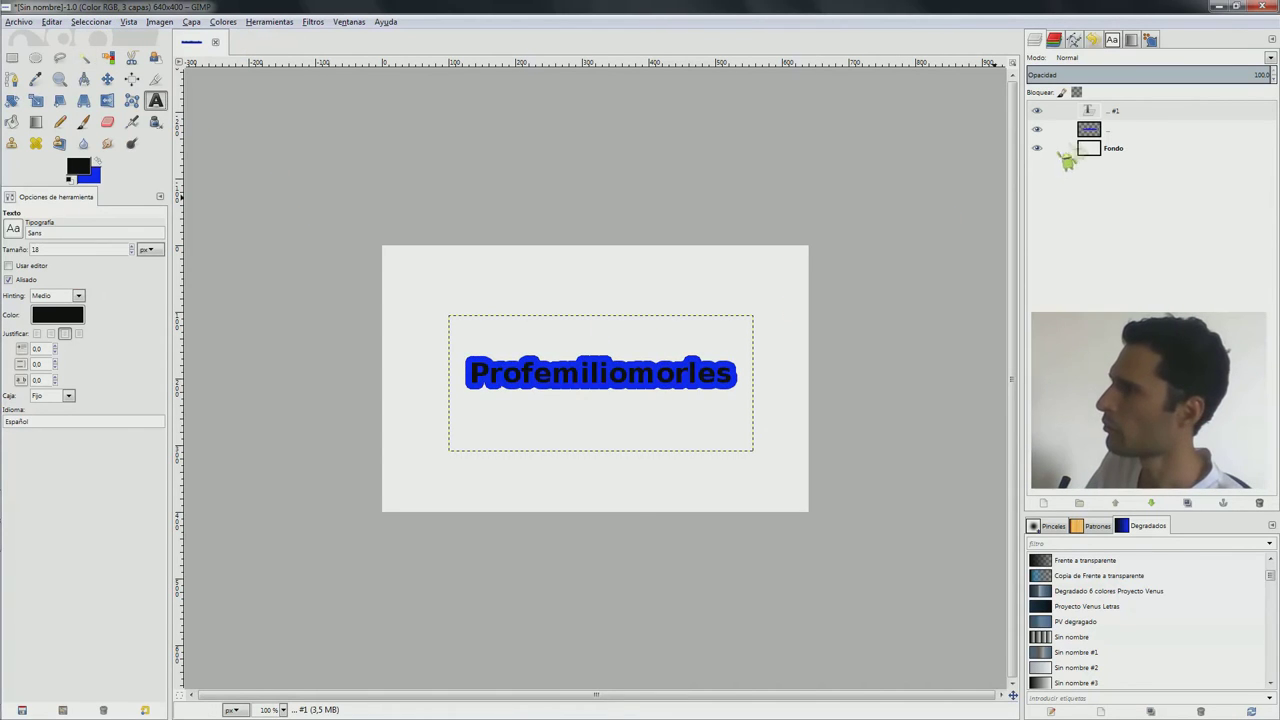
{"action": "left_click", "coordinate": [1125, 113]}
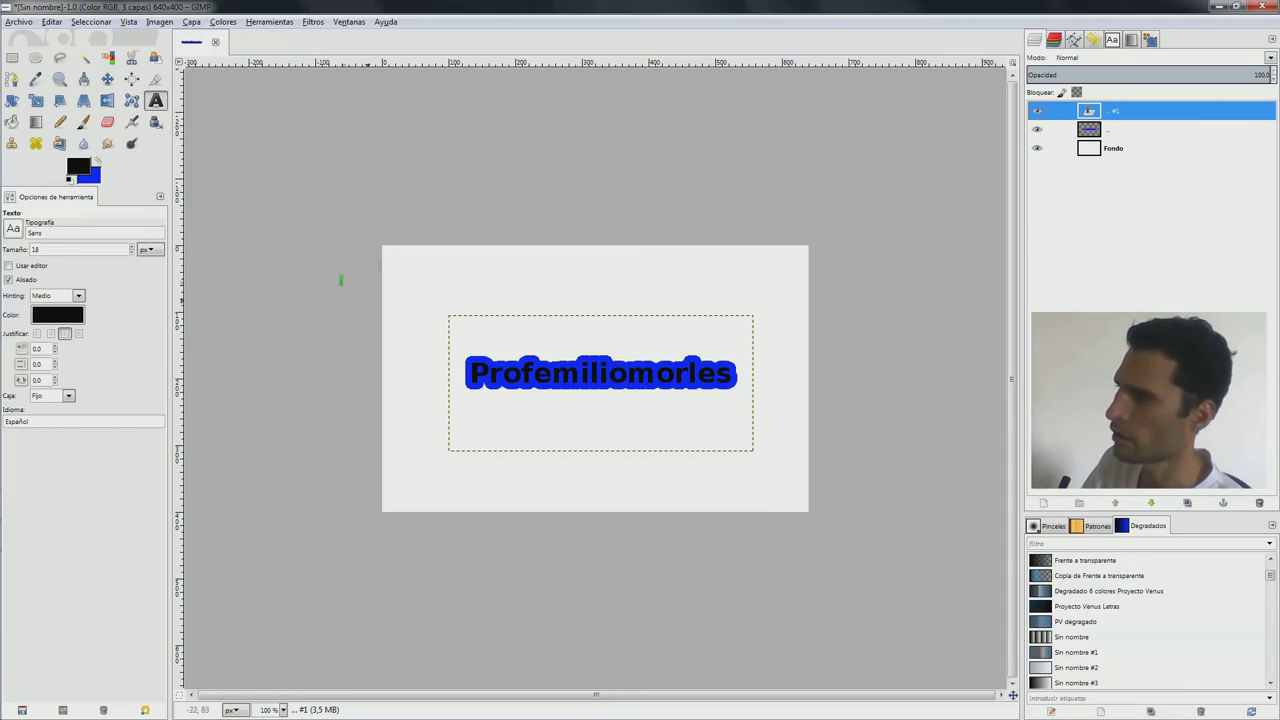
{"action": "left_click_drag", "start_coordinate": [476, 370], "coordinate": [745, 381]}
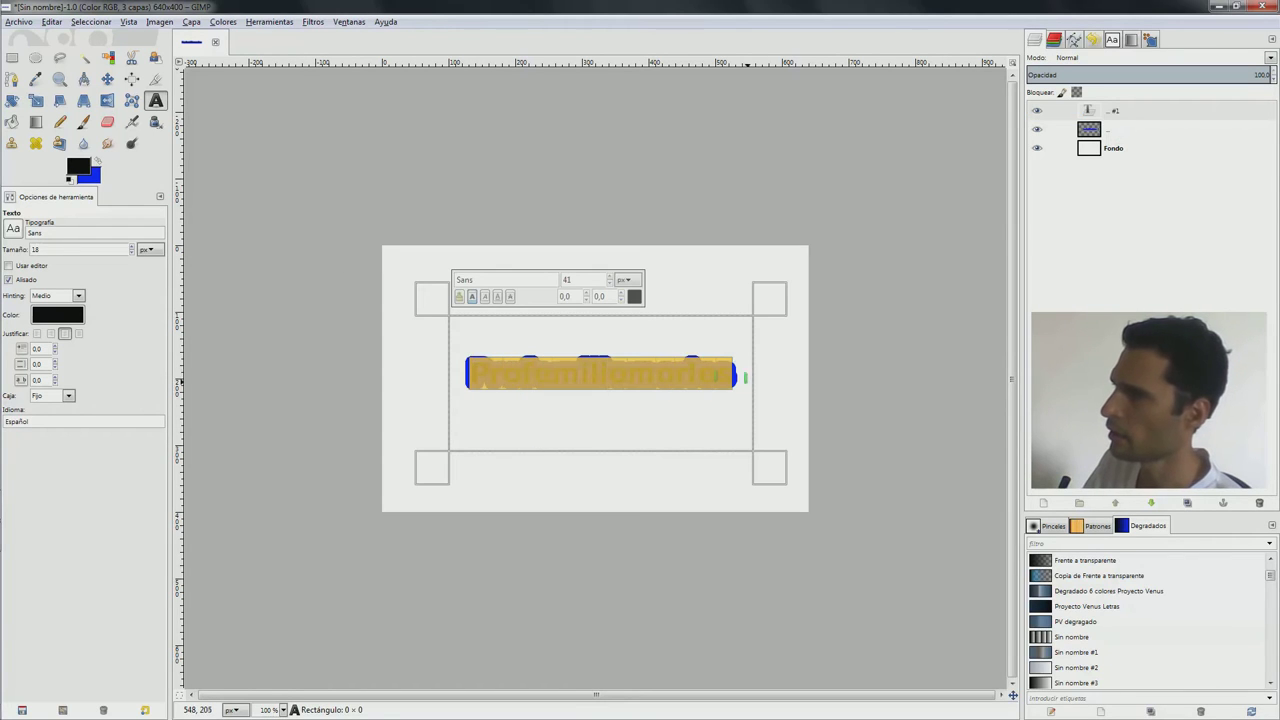
{"action": "left_click", "coordinate": [634, 296]}
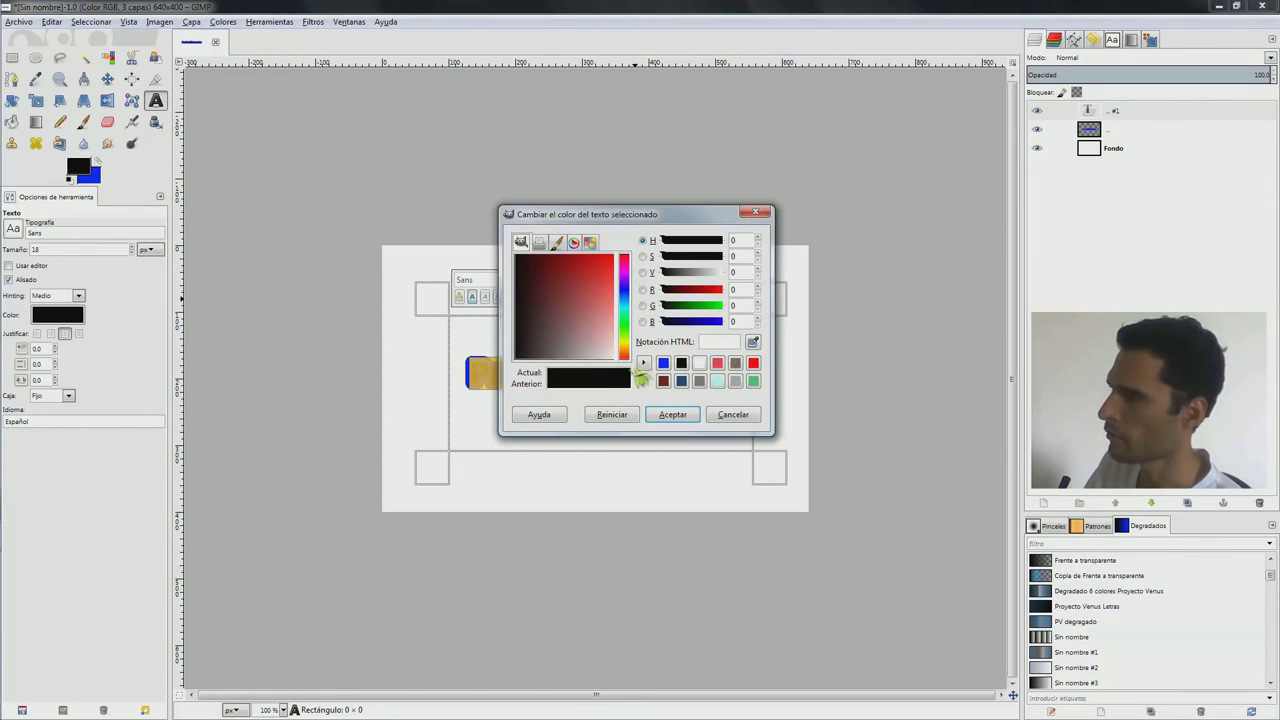
{"action": "left_click", "coordinate": [707, 381]}
{"action": "left_click", "coordinate": [672, 414]}
{"action": "left_click", "coordinate": [1108, 150]}
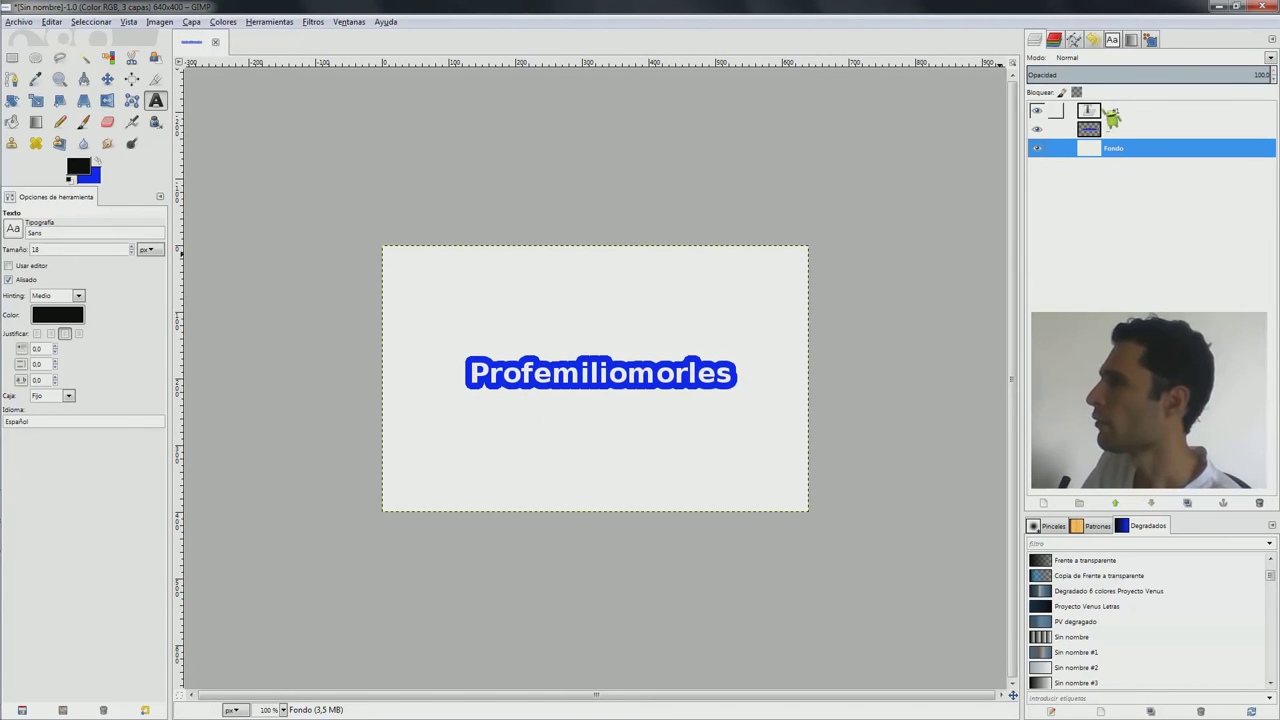
{"action": "left_click", "coordinate": [1117, 113]}
Merge the blue text down into its outline layer, centre it on the image, and minimise GIMP
{"action": "right_click", "coordinate": [1121, 119]}
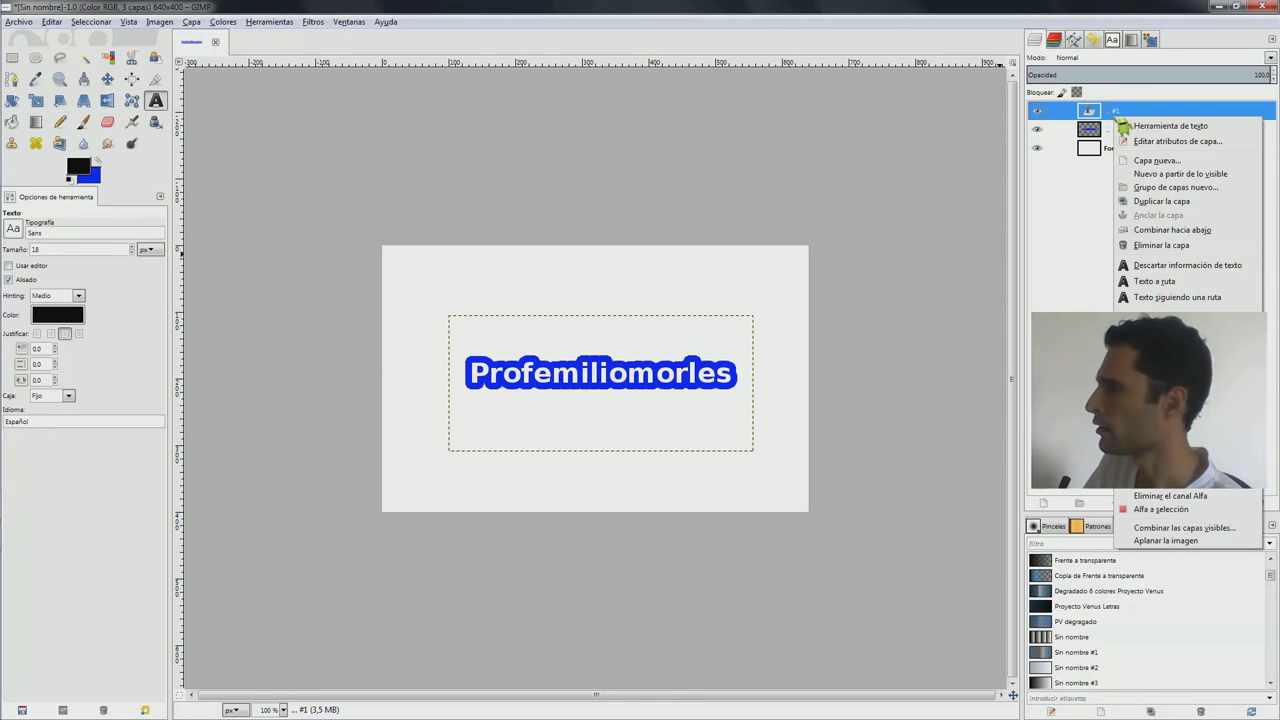
{"action": "left_click", "coordinate": [1165, 231]}
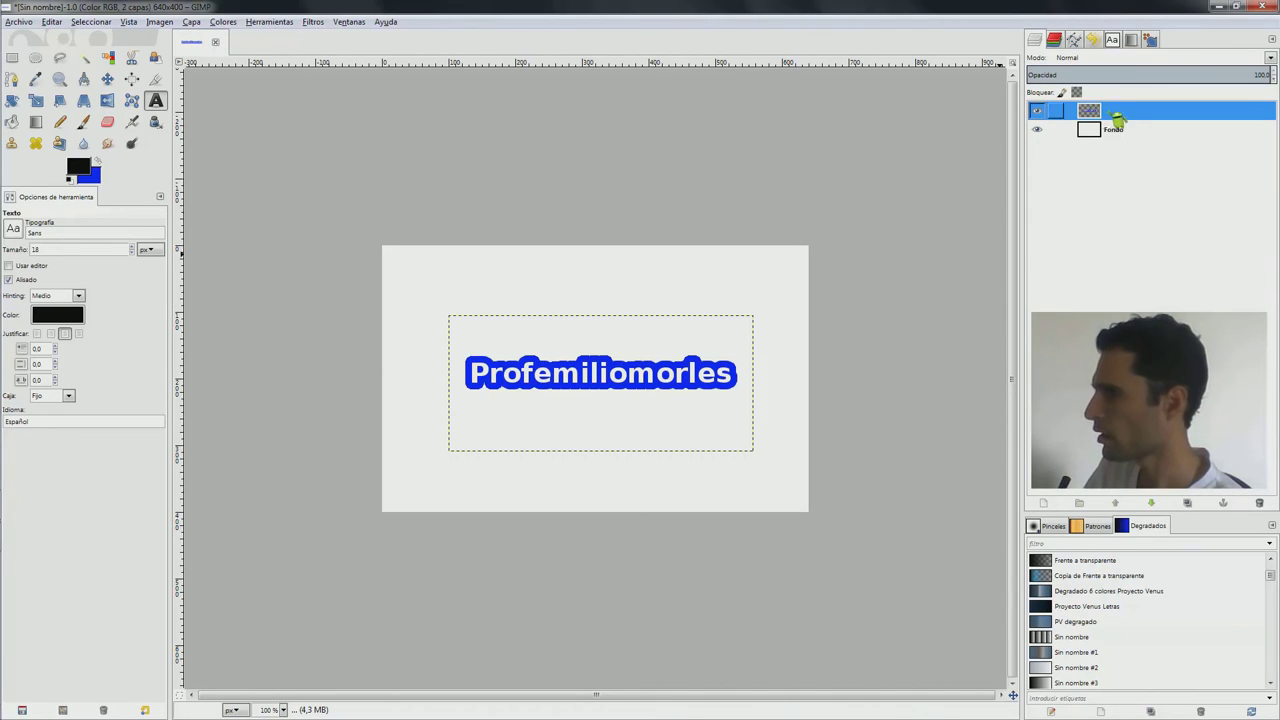
{"action": "left_click", "coordinate": [107, 79]}
{"action": "left_click_drag", "start_coordinate": [588, 371], "coordinate": [538, 400]}
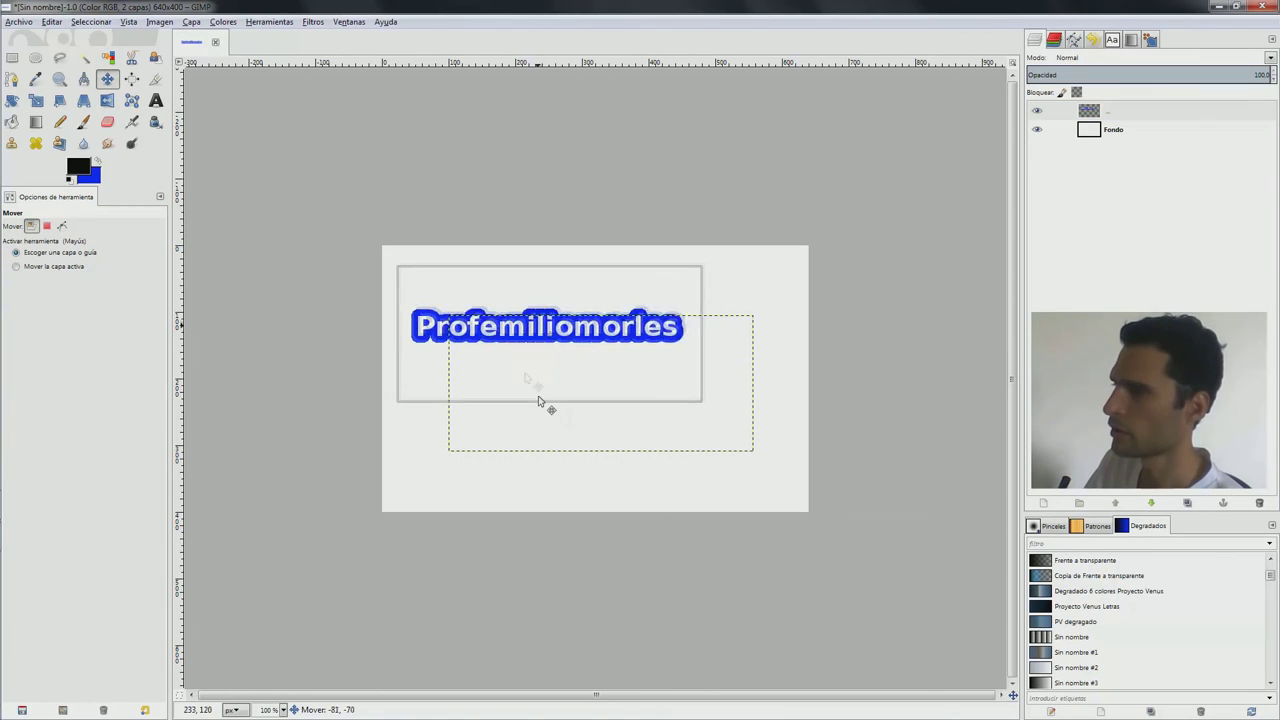
{"action": "left_click_drag", "start_coordinate": [538, 400], "coordinate": [592, 380]}
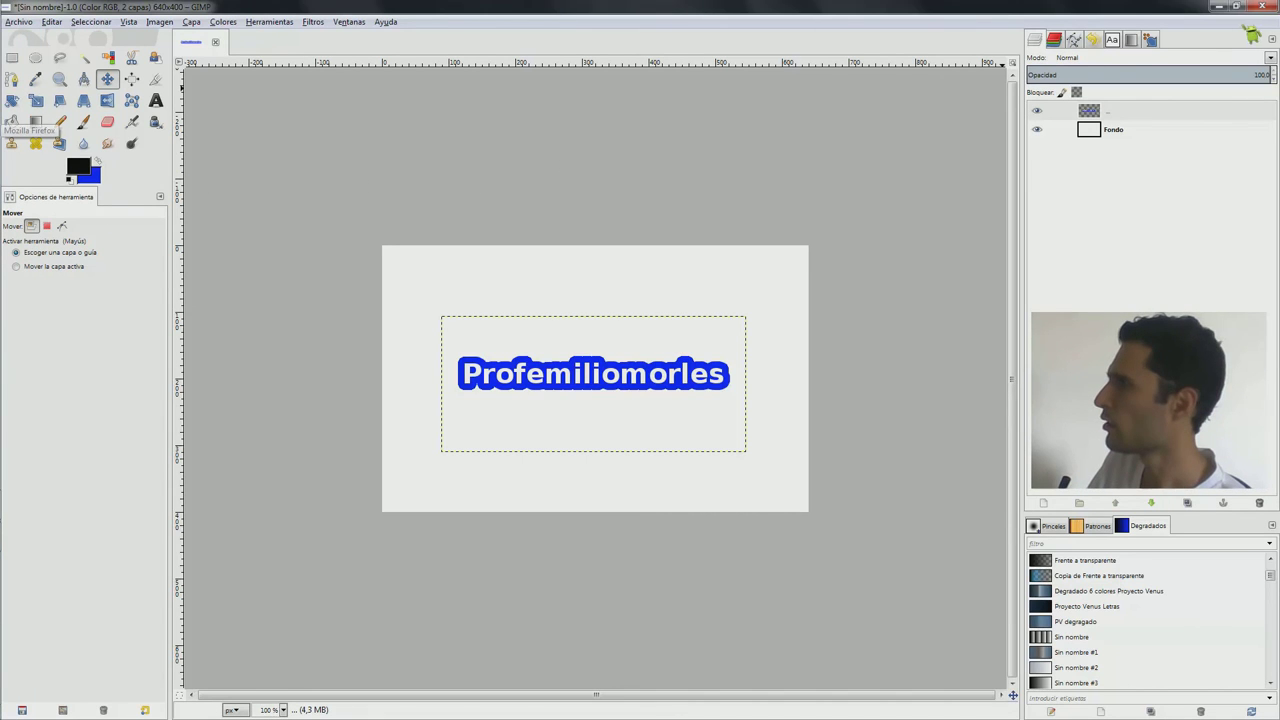
{"action": "left_click", "coordinate": [1222, 7]}
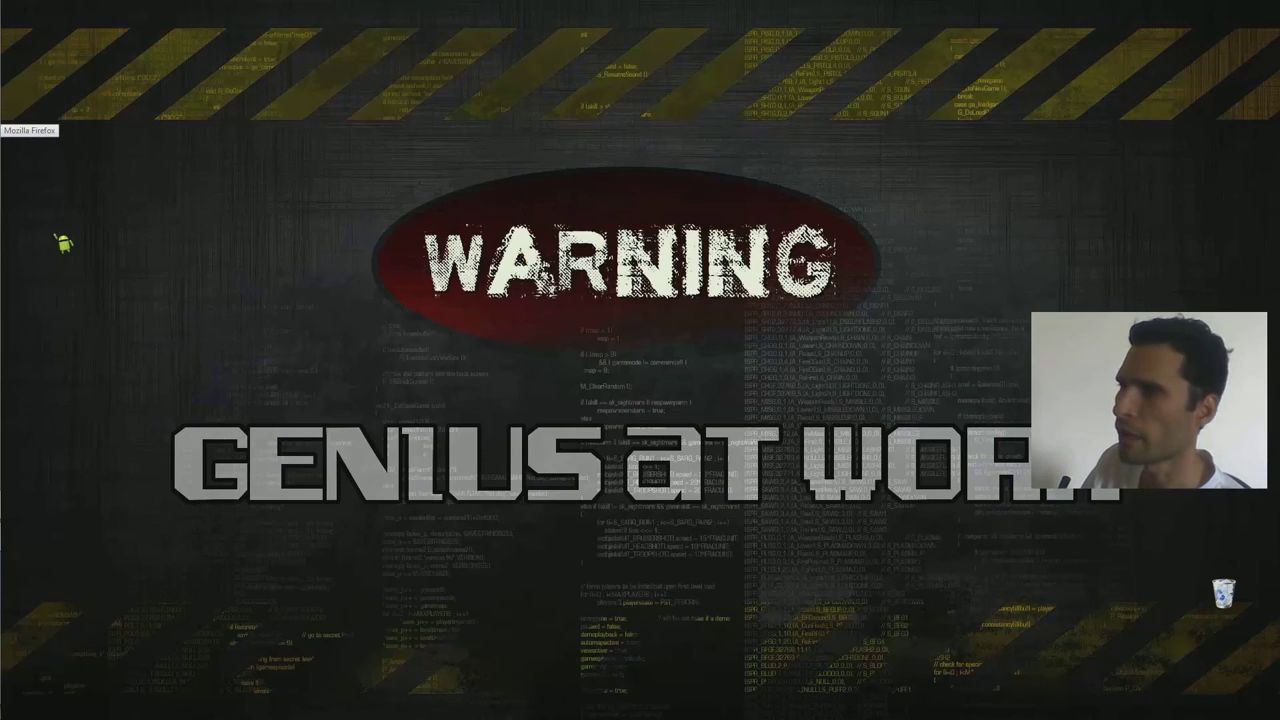